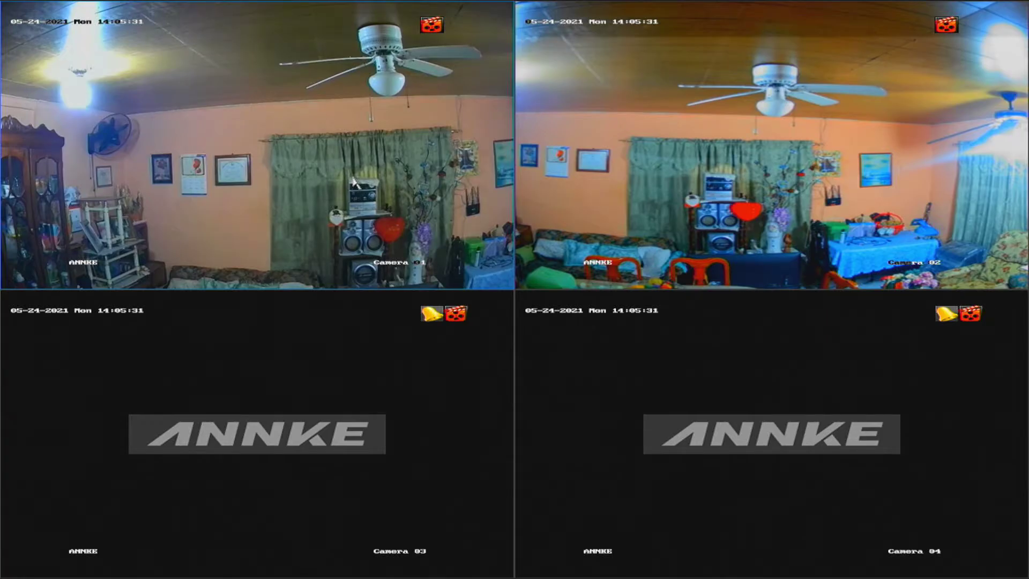
# Show Camera 01's live view full screen and log in to the recorder as admin
pyautogui.doubleClick(353, 183)
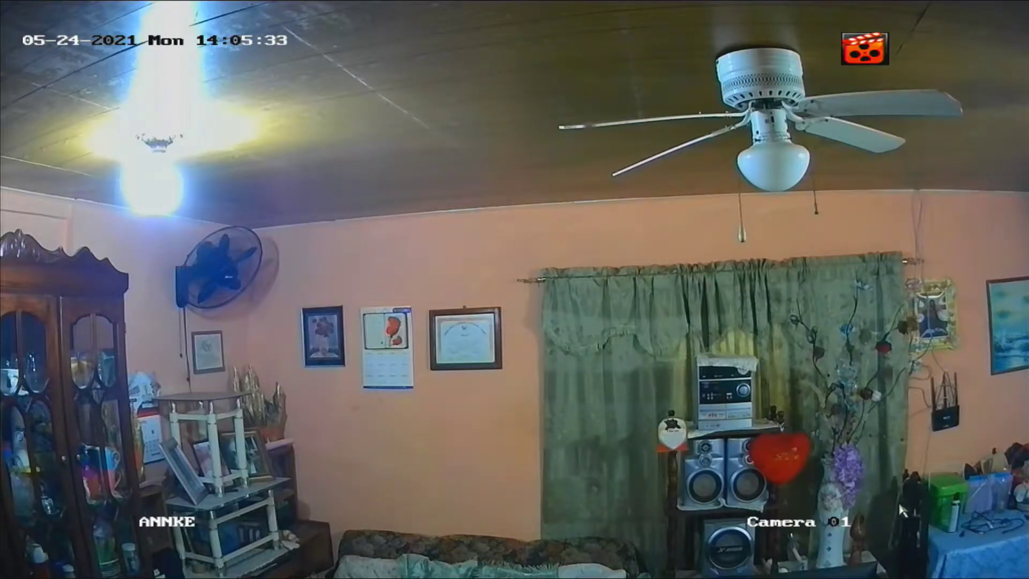
pyautogui.rightClick(662, 319)
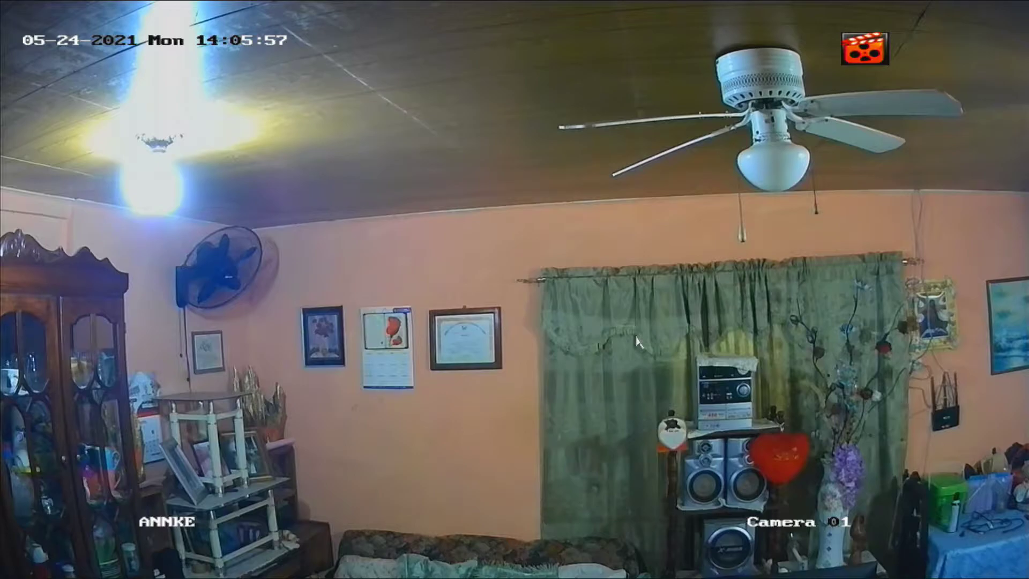
pyautogui.click(637, 337)
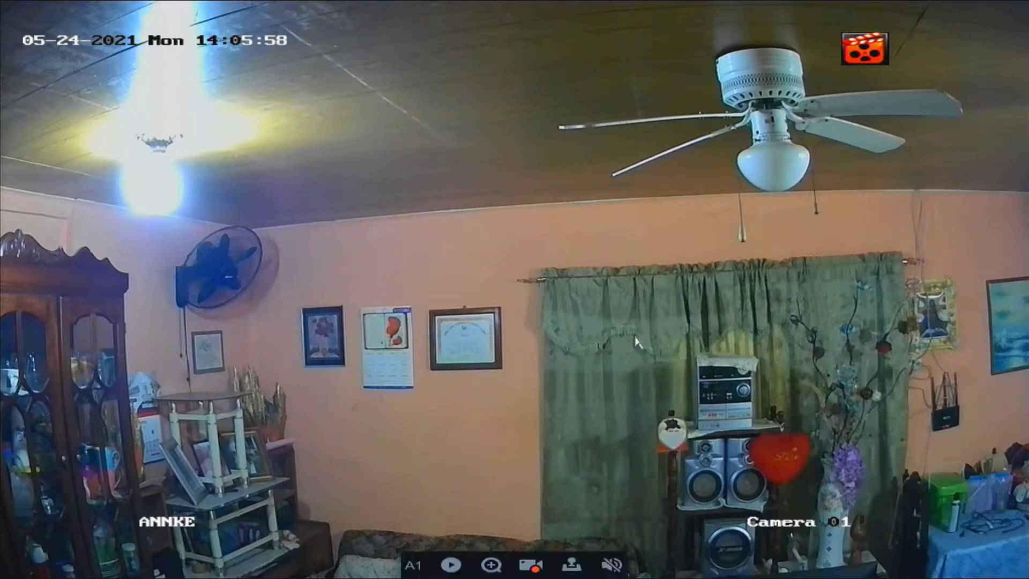
# Open PTZ control for Camera 01 and bring up the camera's on-screen main menu
pyautogui.rightClick(591, 326)
pyautogui.doubleClick(593, 328)
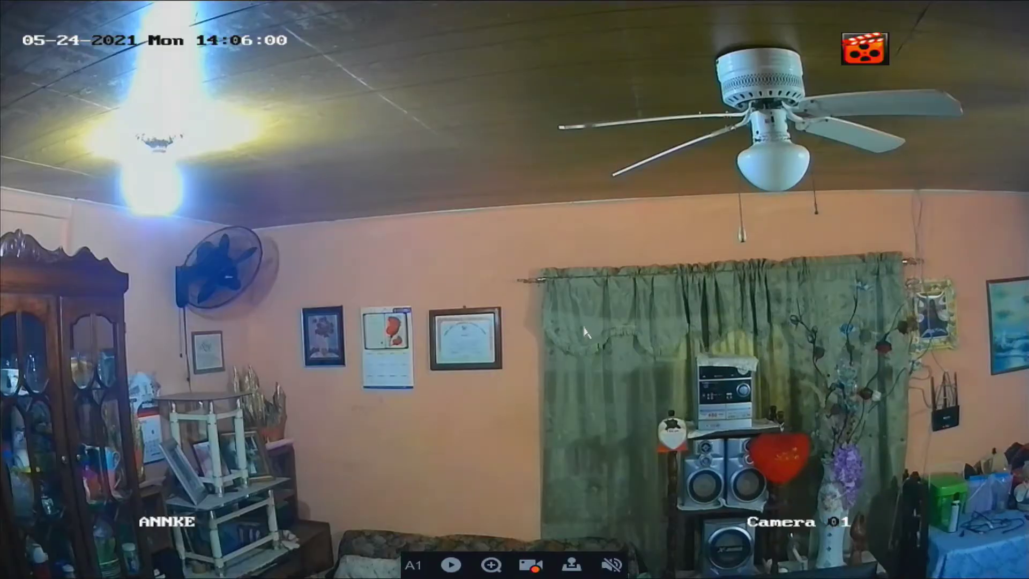
pyautogui.click(573, 566)
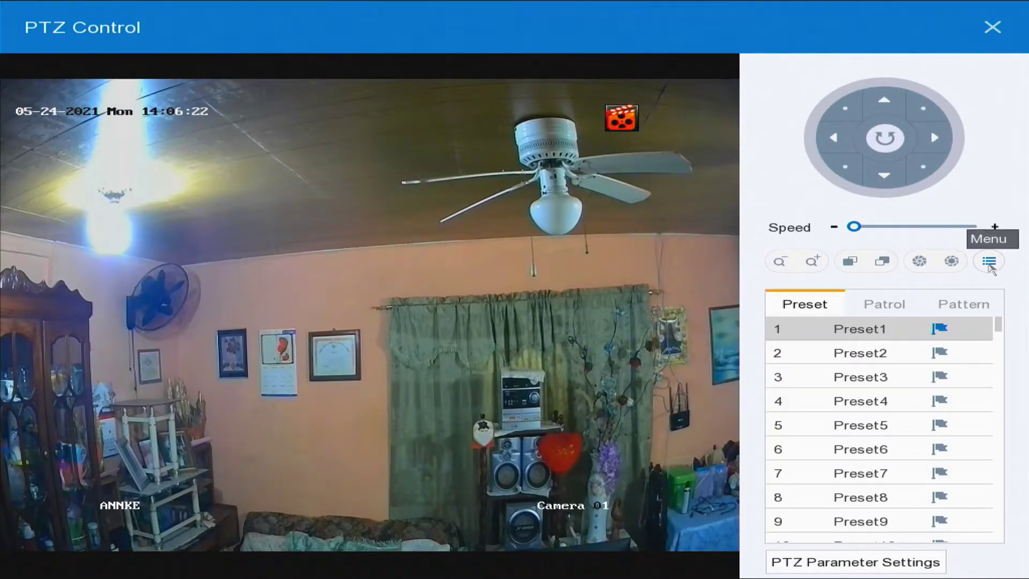
pyautogui.click(989, 263)
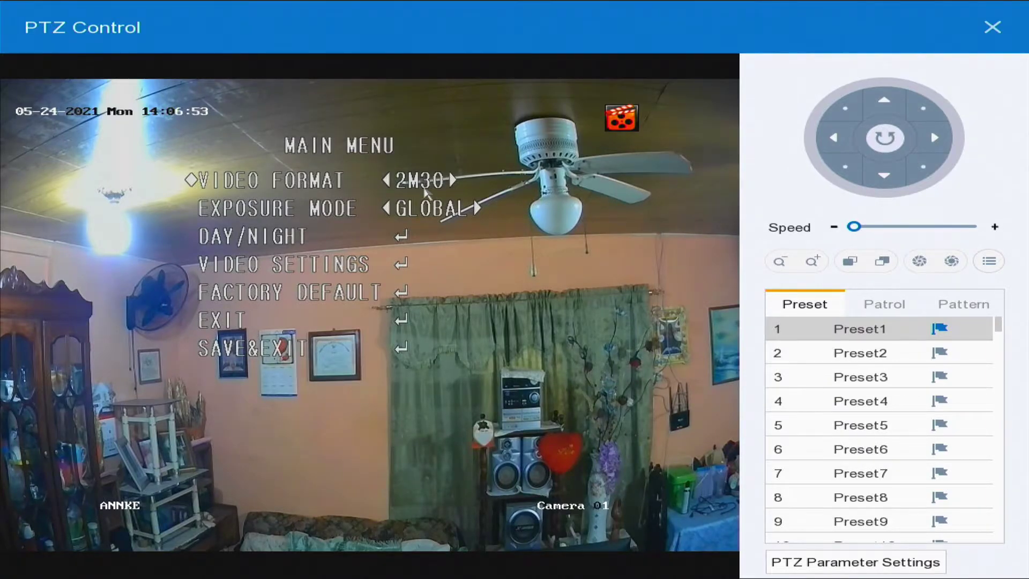
# Try the DWDR exposure mode in the camera's main menu and return it to GLOBAL
pyautogui.click(425, 192)
pyautogui.press('Down')
pyautogui.press('Right')
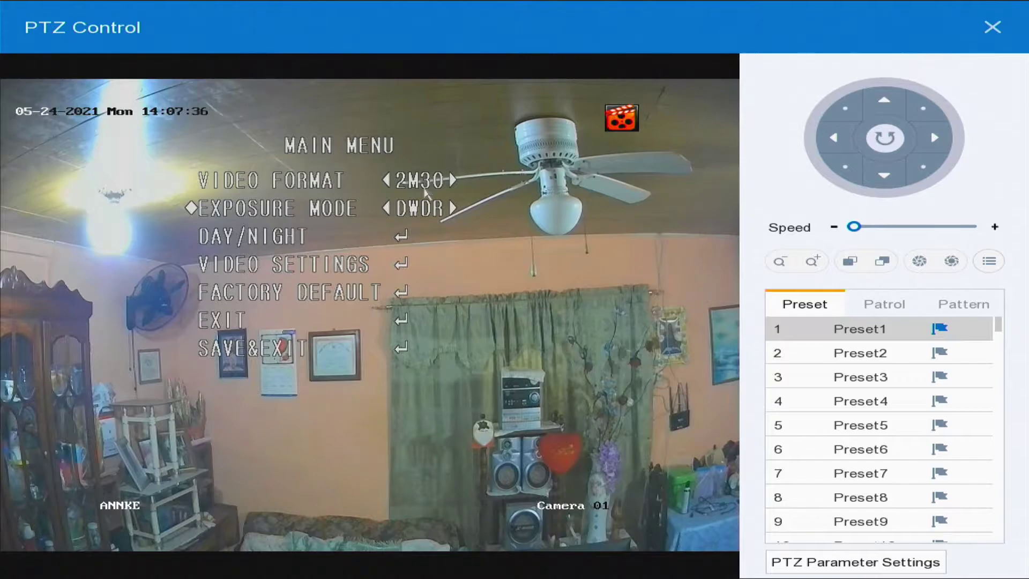
pyautogui.press('Right')
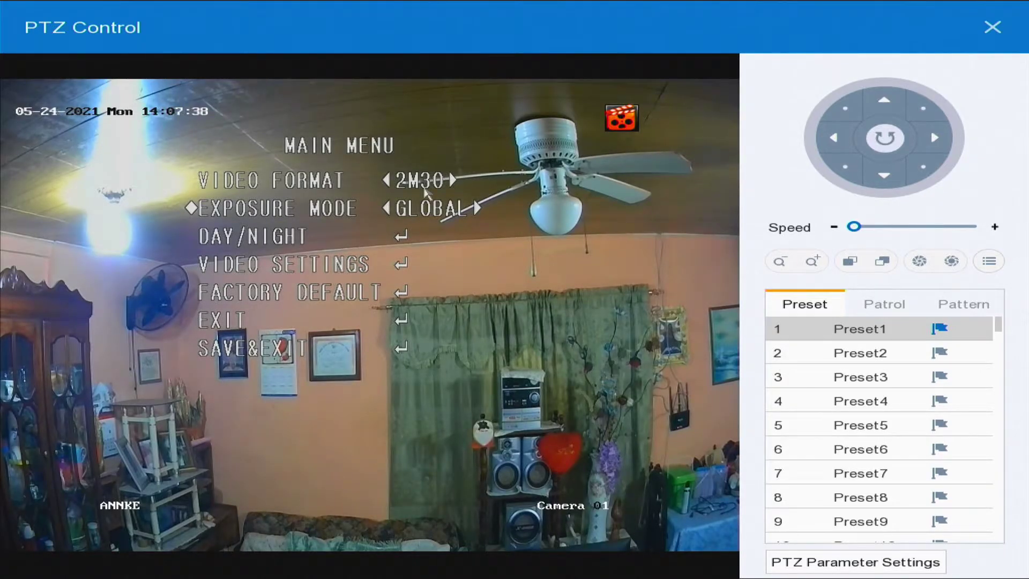
# Open the camera's Day/Night settings and cycle the mode through COLOR to B/W
pyautogui.press('Down')
pyautogui.click(994, 268)
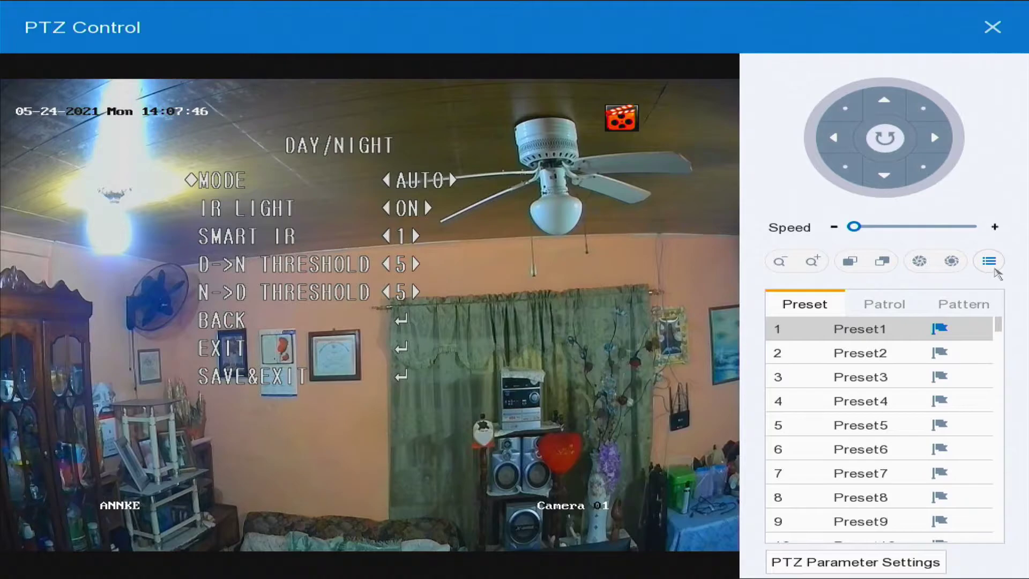
pyautogui.click(995, 269)
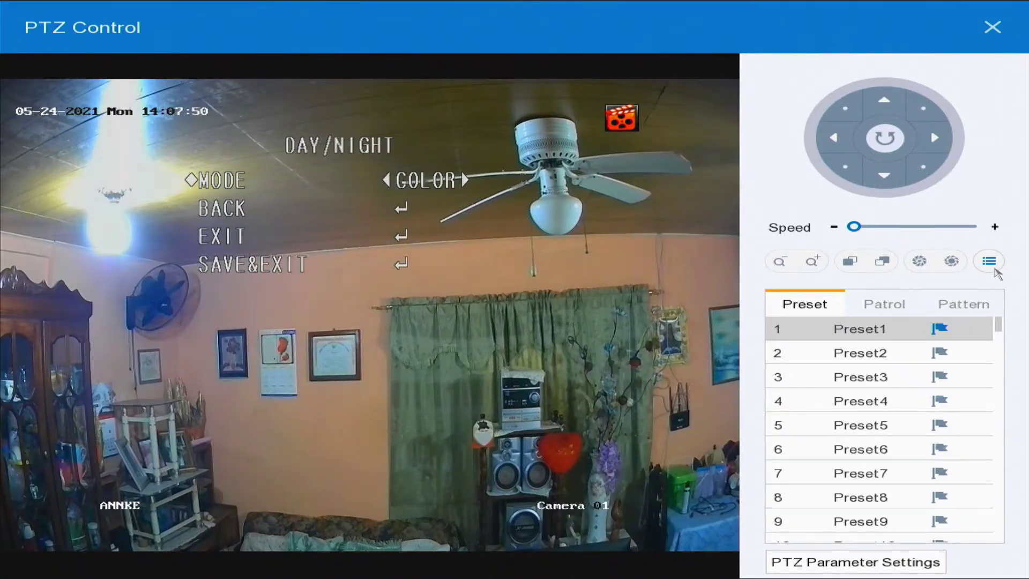
pyautogui.click(995, 269)
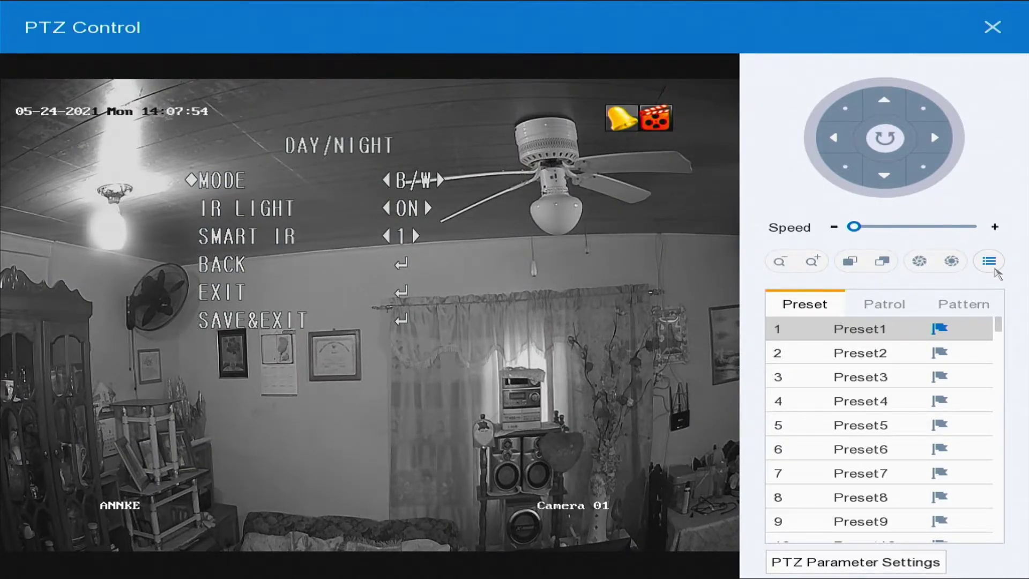
# Toggle the IR light off and on twice to compare the black-and-white picture, leaving it ON
pyautogui.press('Down')
pyautogui.press('Right')
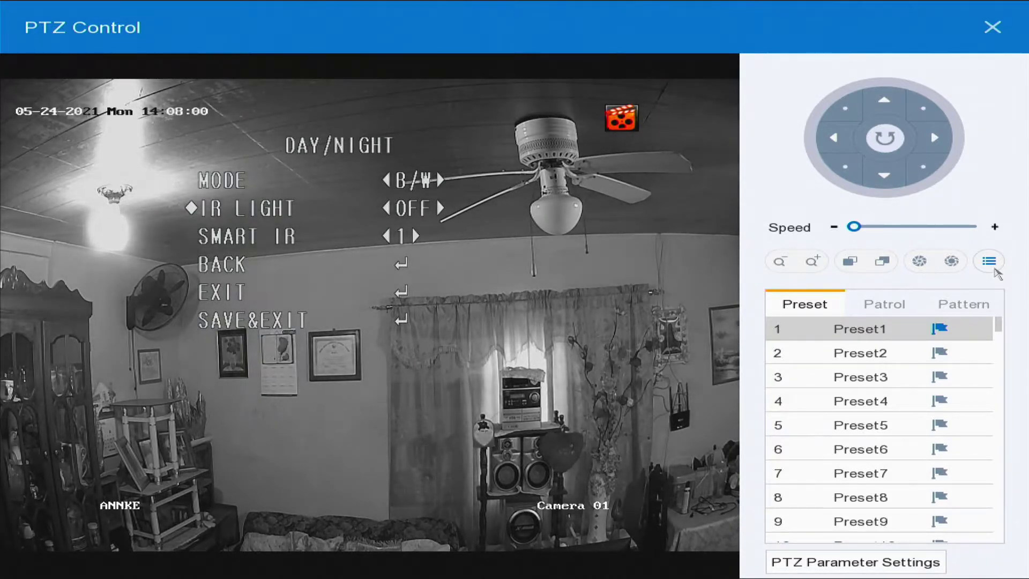
pyautogui.press('Right')
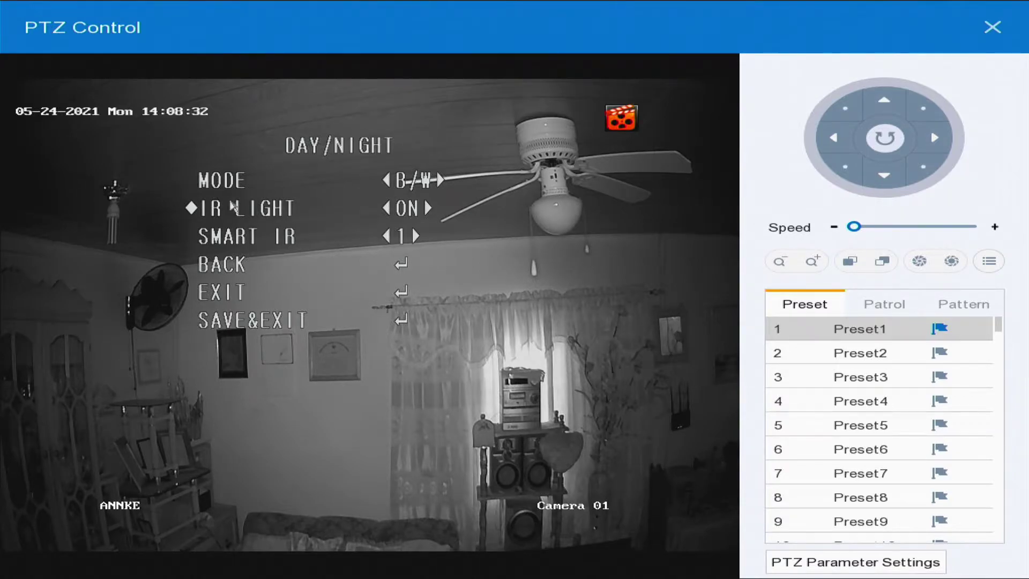
pyautogui.press('Right')
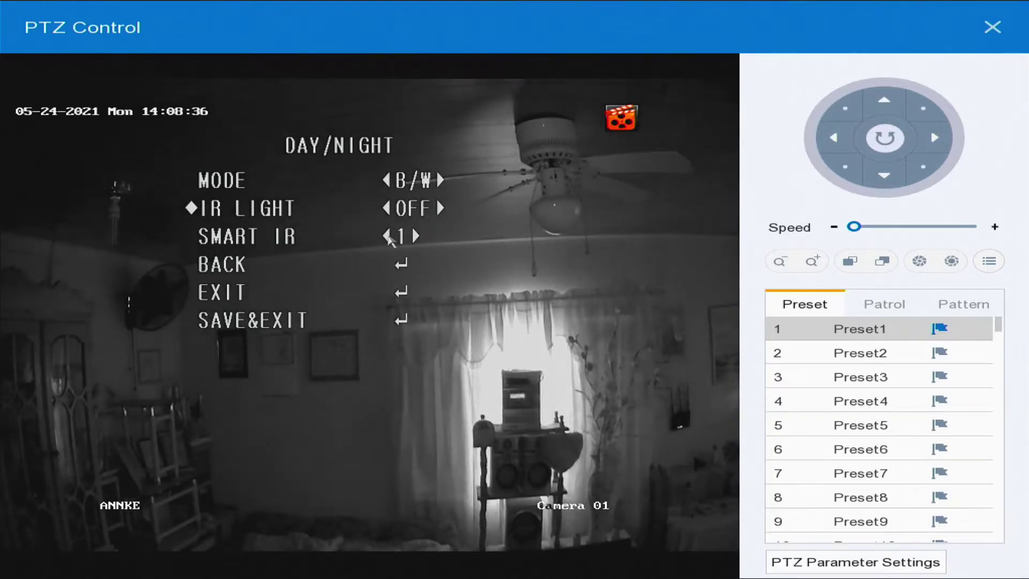
pyautogui.click(389, 239)
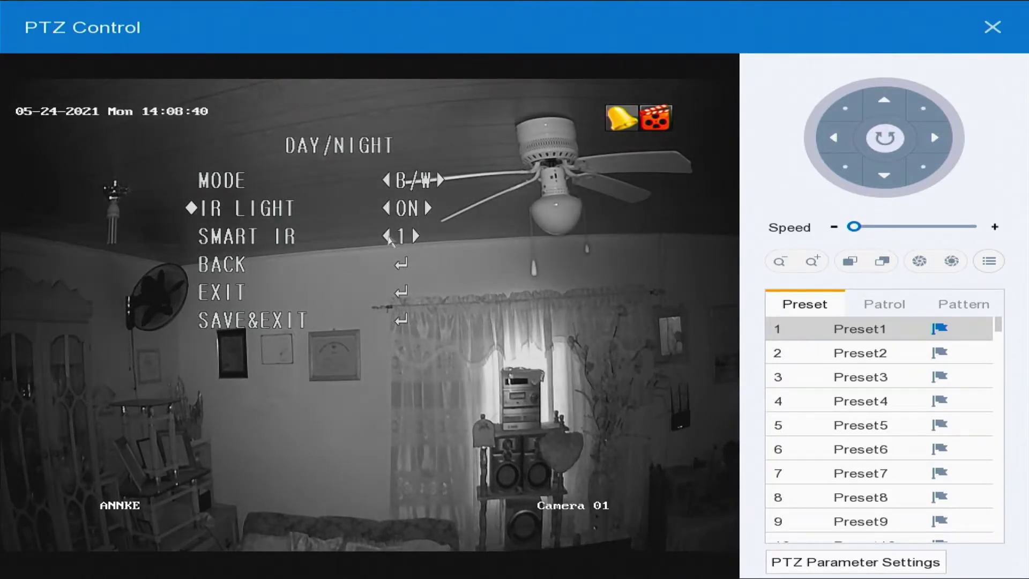
# Step through the Smart IR levels in the Day/Night settings and set Smart IR to 3
pyautogui.scroll(-1, 390, 239)
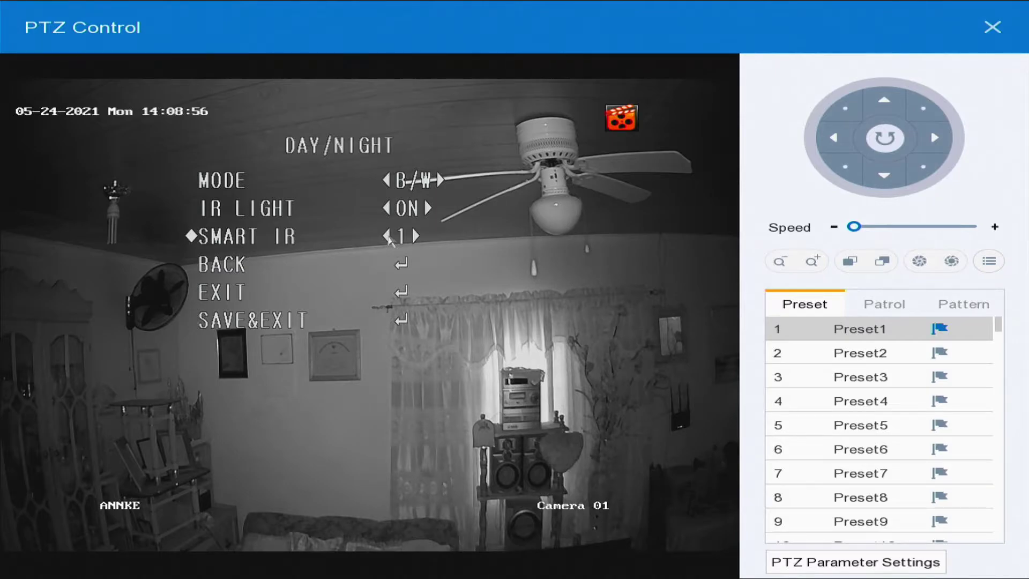
pyautogui.click(388, 237)
pyautogui.click(388, 237)
pyautogui.click(388, 239)
pyautogui.click(389, 239)
pyautogui.click(388, 239)
pyautogui.click(389, 239)
pyautogui.click(388, 238)
pyautogui.click(389, 238)
pyautogui.click(388, 239)
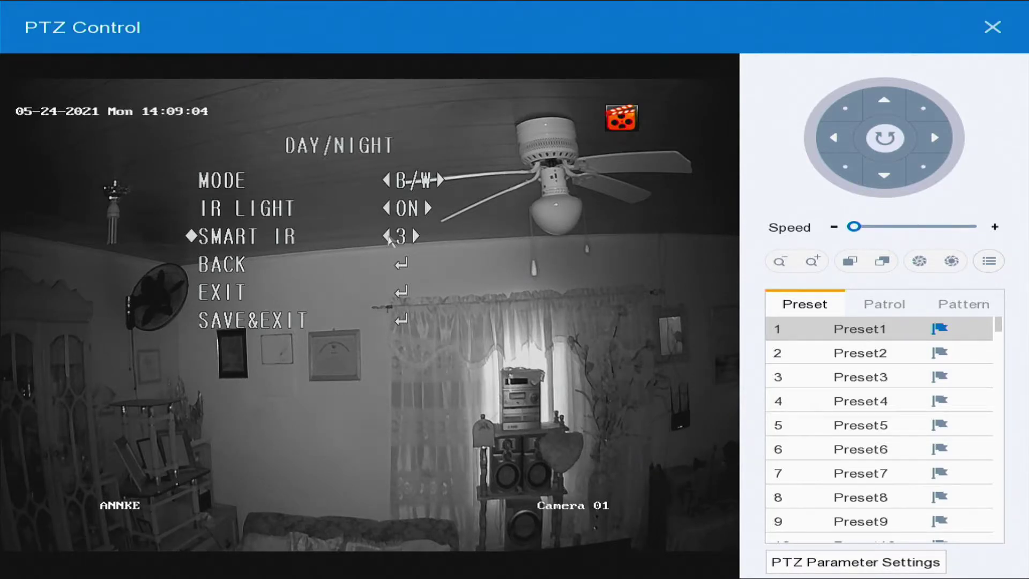
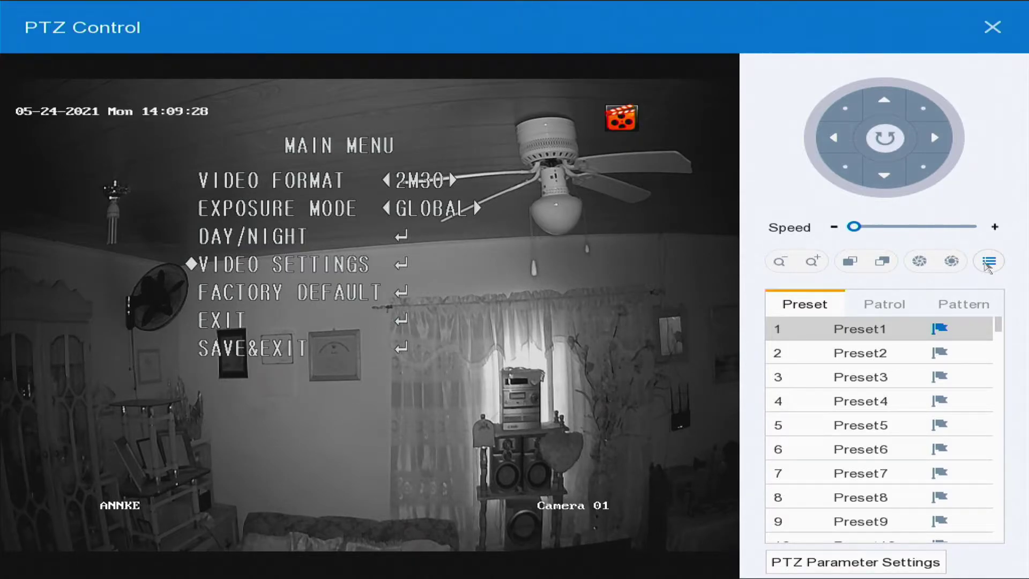
# Open the camera's Video Settings and alternate the image mode between HIGH SAT and STD, leaving it on STD
pyautogui.click(988, 262)
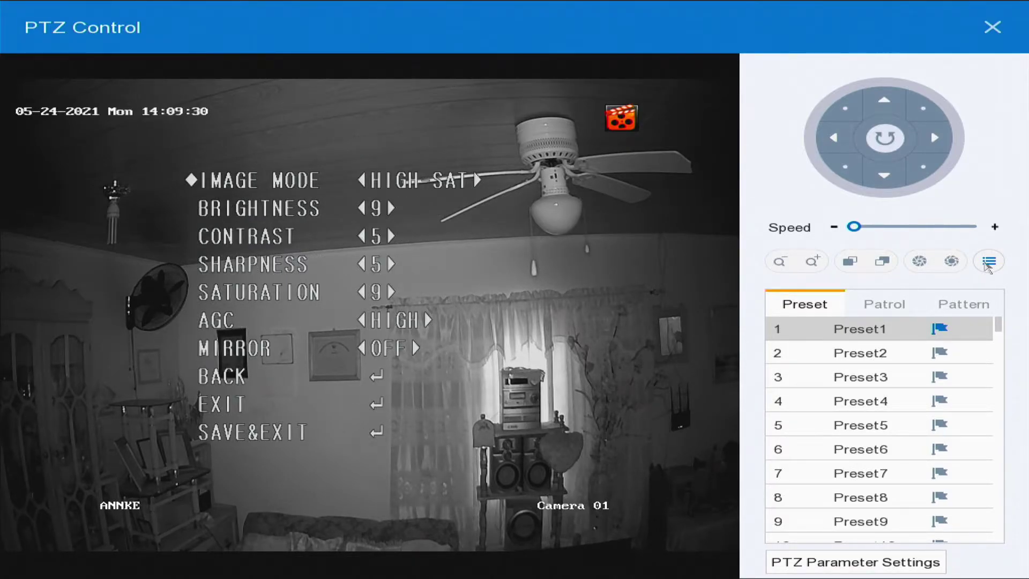
pyautogui.click(985, 264)
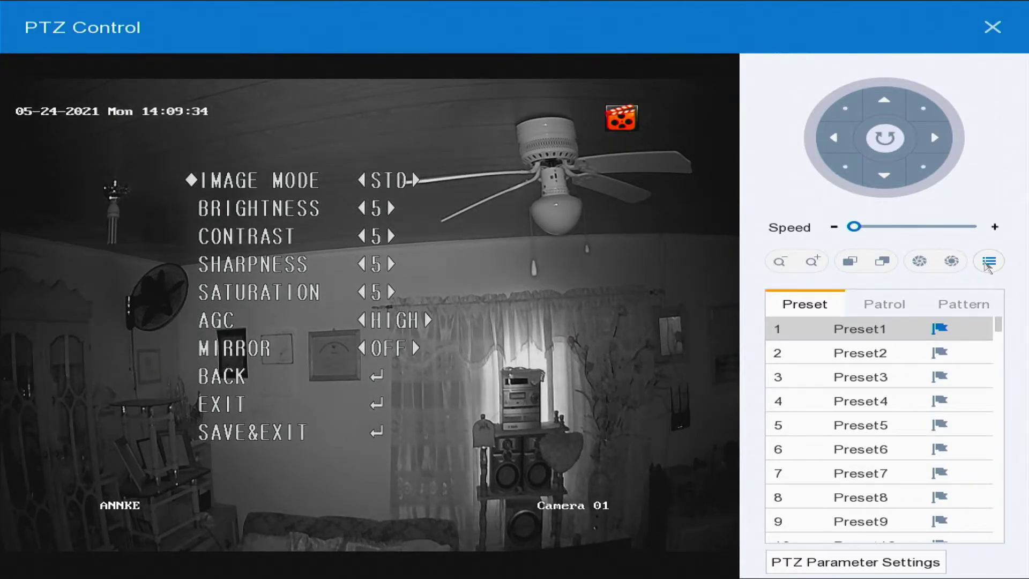
pyautogui.click(985, 263)
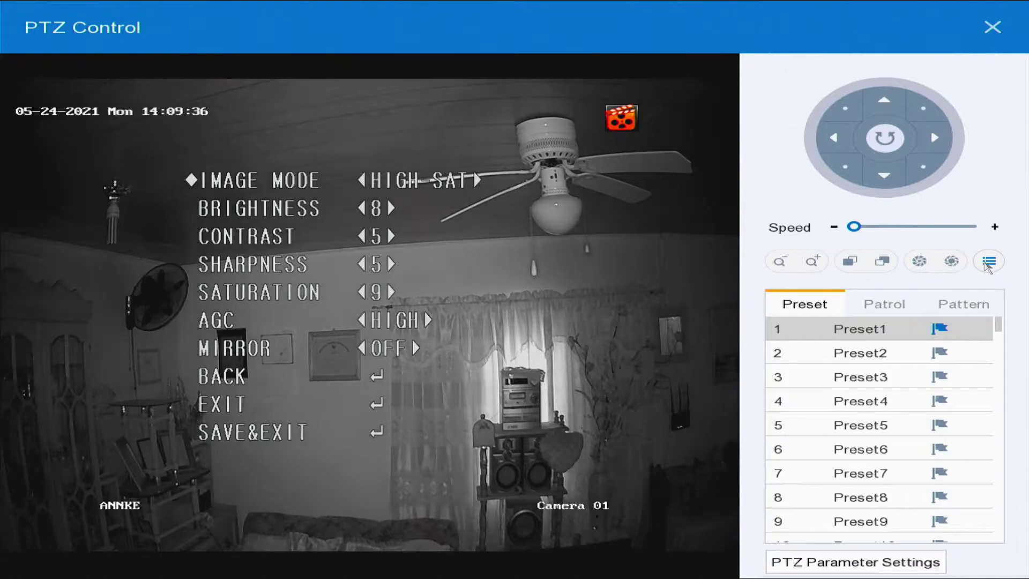
pyautogui.click(985, 263)
# Set the brightness to 7 in the camera's Video Settings
pyautogui.press('Down')
pyautogui.press('Right')
pyautogui.press('Right')
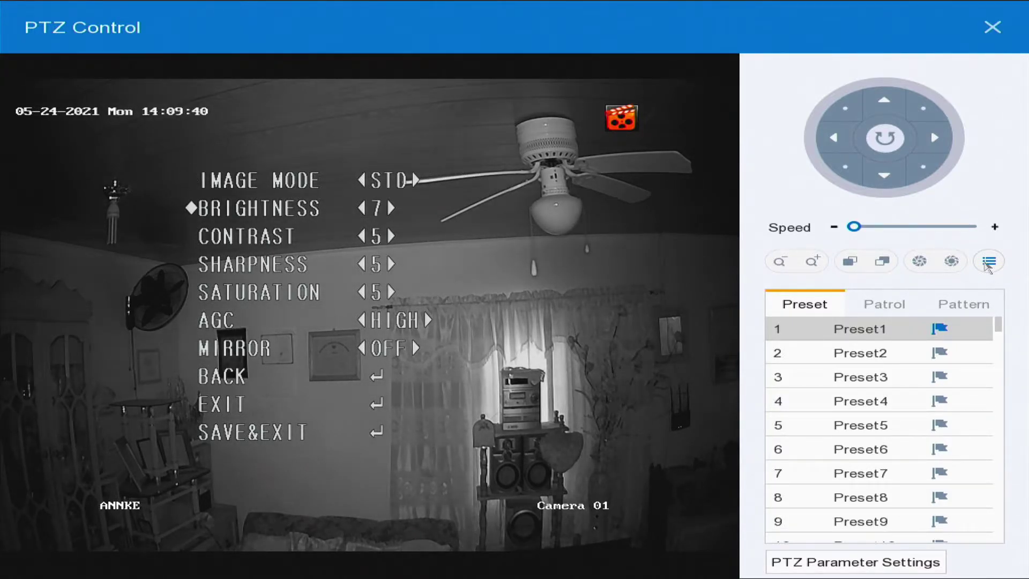
# Cycle the Mirror setting through its modes, including V, set it back to OFF and return to the main menu
pyautogui.click(988, 264)
pyautogui.click(988, 264)
pyautogui.click(988, 264)
pyautogui.click(987, 263)
pyautogui.click(988, 263)
pyautogui.click(988, 264)
pyautogui.click(987, 263)
pyautogui.click(988, 264)
pyautogui.click(987, 263)
pyautogui.press('Down')
pyautogui.click(988, 264)
pyautogui.click(988, 264)
pyautogui.click(988, 264)
pyautogui.click(988, 263)
pyautogui.press('Right')
pyautogui.click(988, 263)
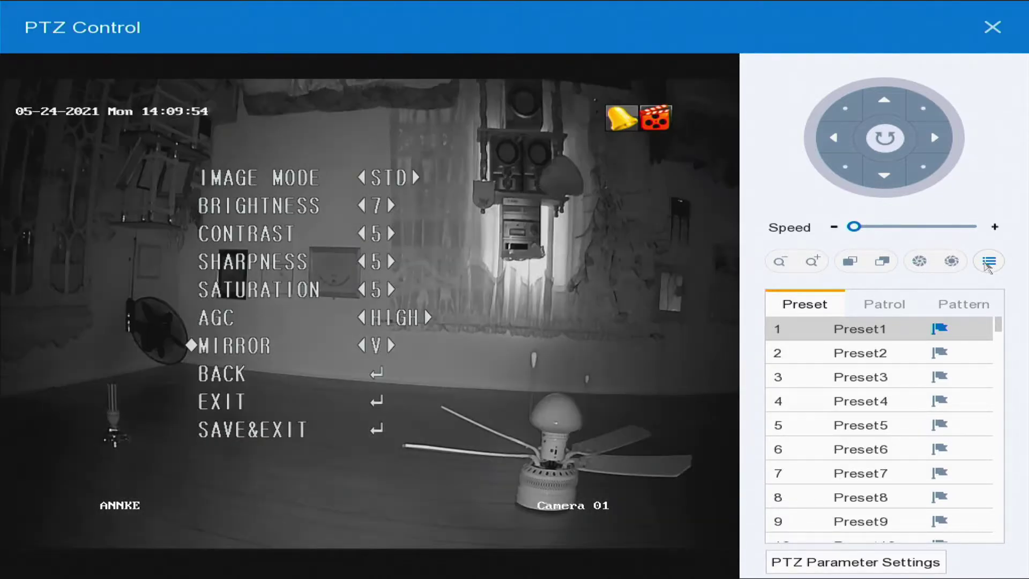
pyautogui.click(988, 264)
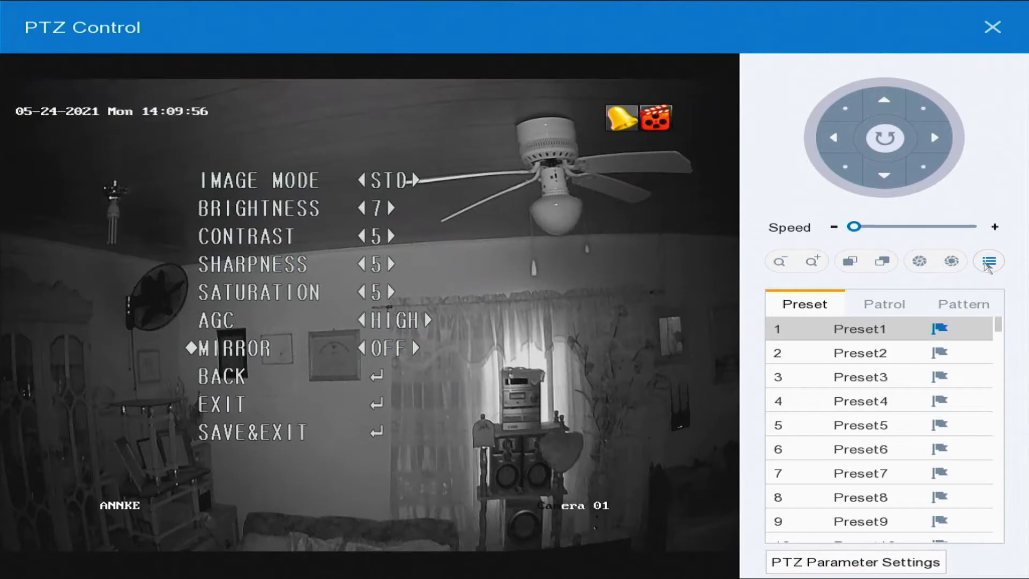
pyautogui.click(987, 263)
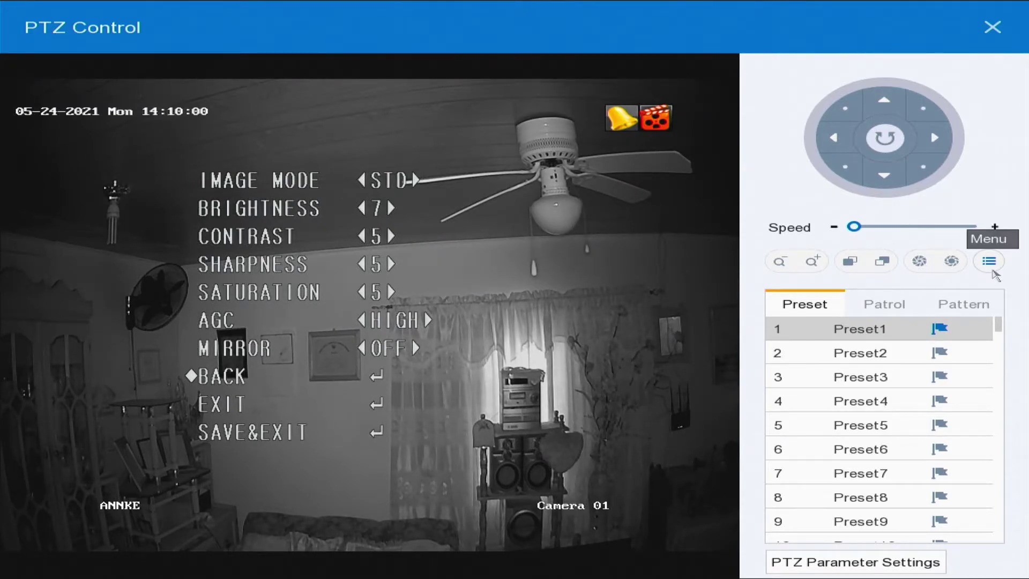
pyautogui.click(992, 271)
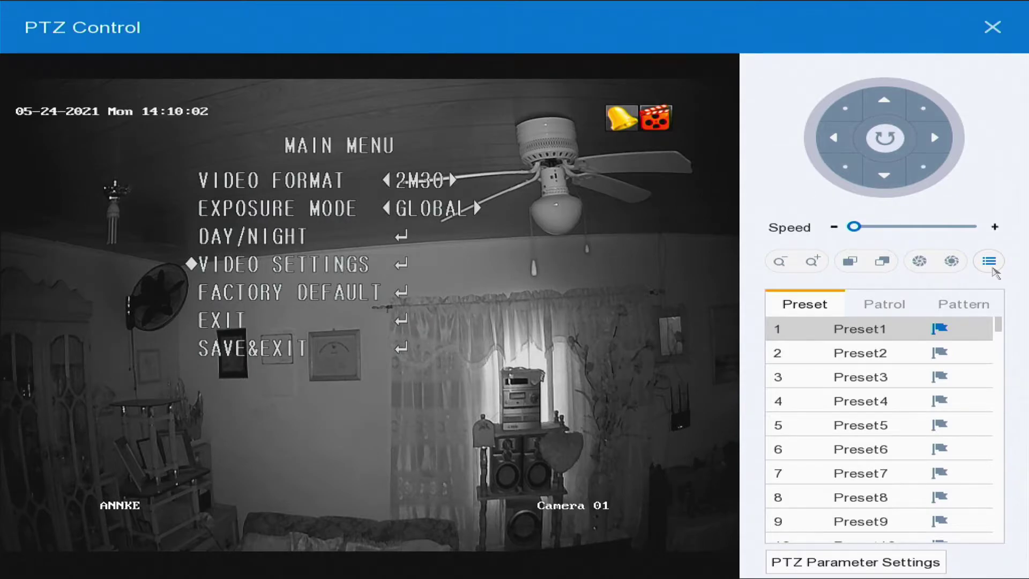
# Open the Day/Night settings and set the mode to AUTO
pyautogui.scroll(2, 996, 273)
pyautogui.scroll(-1, 995, 273)
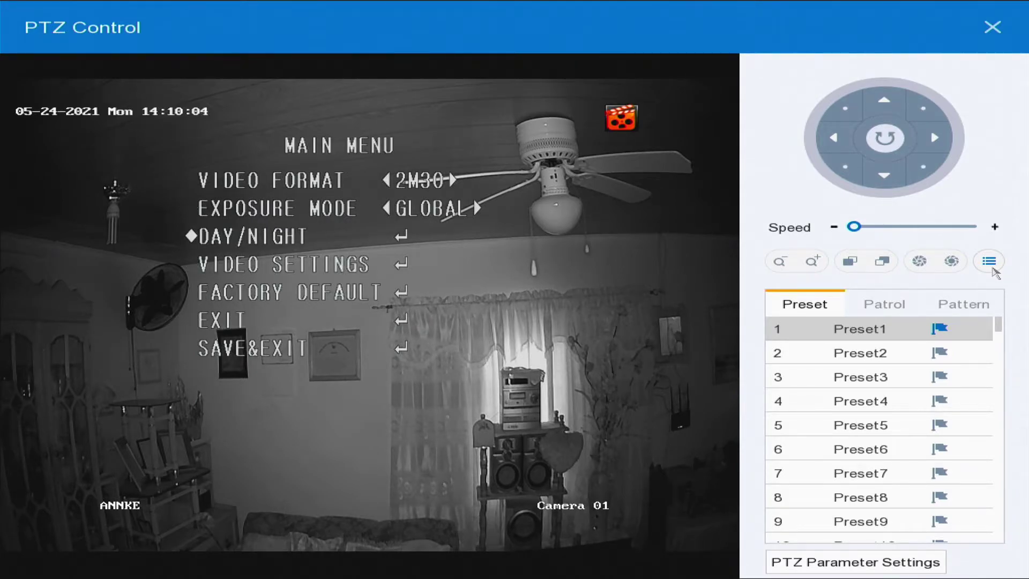
pyautogui.click(993, 272)
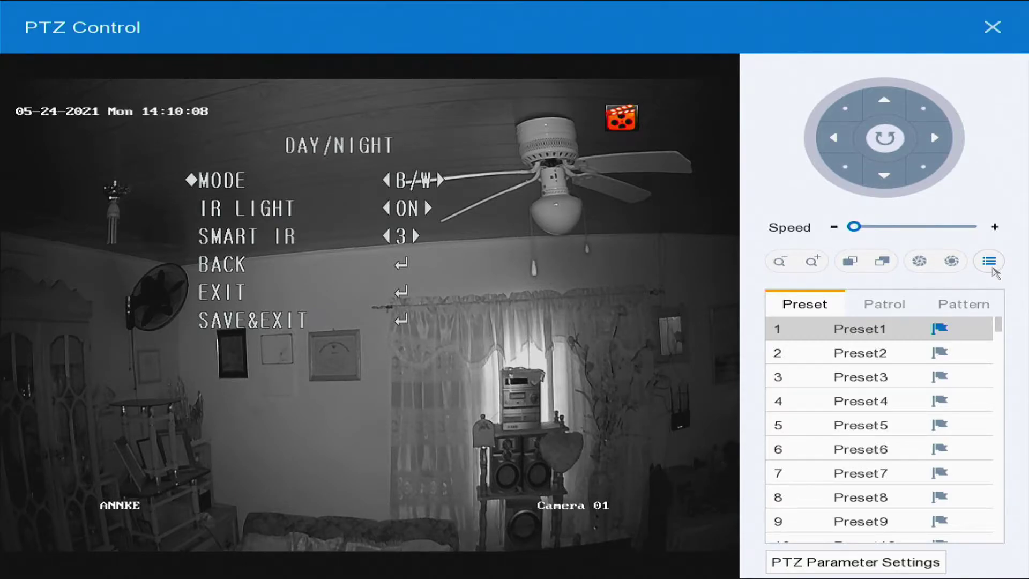
pyautogui.click(993, 268)
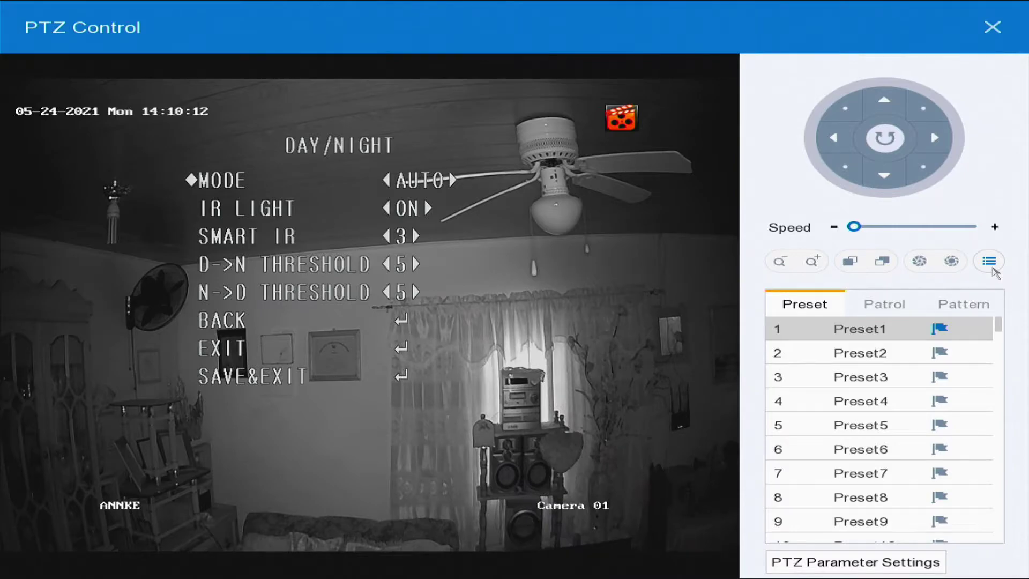
# Examine the D->N and N->D threshold settings and return to the main menu
pyautogui.press('Down')
pyautogui.press('Down')
pyautogui.press('Down')
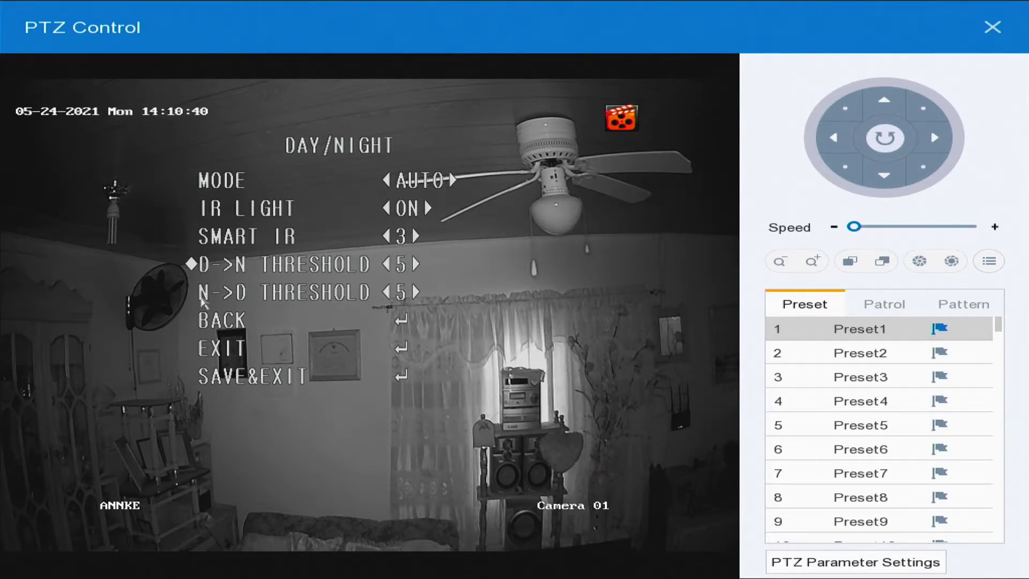
pyautogui.press('Down')
pyautogui.press('Down')
pyautogui.click(994, 262)
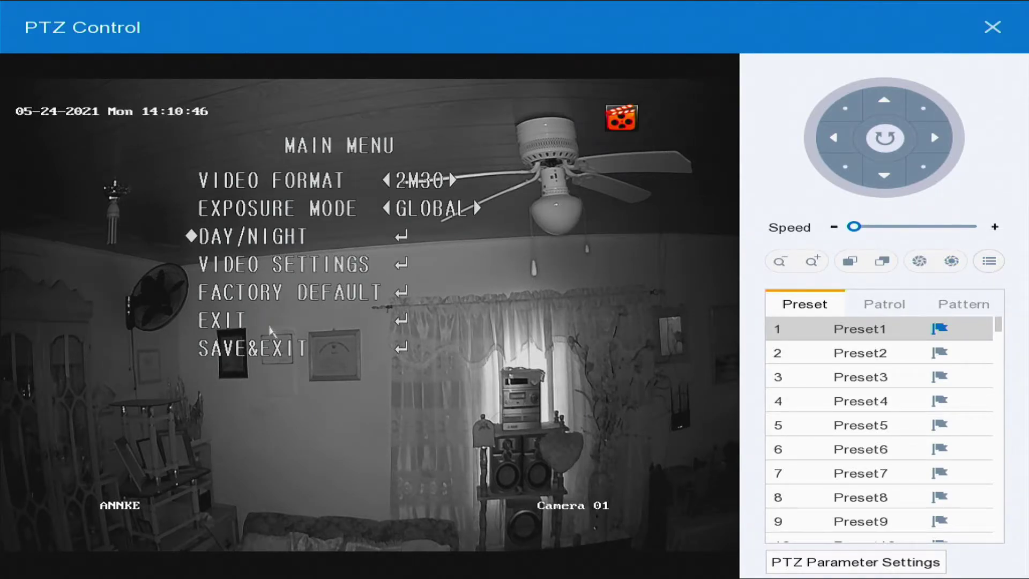
# Set the image mode to HIGH SAT in the Video Settings and go back to the main menu
pyautogui.press('Down')
pyautogui.click(989, 262)
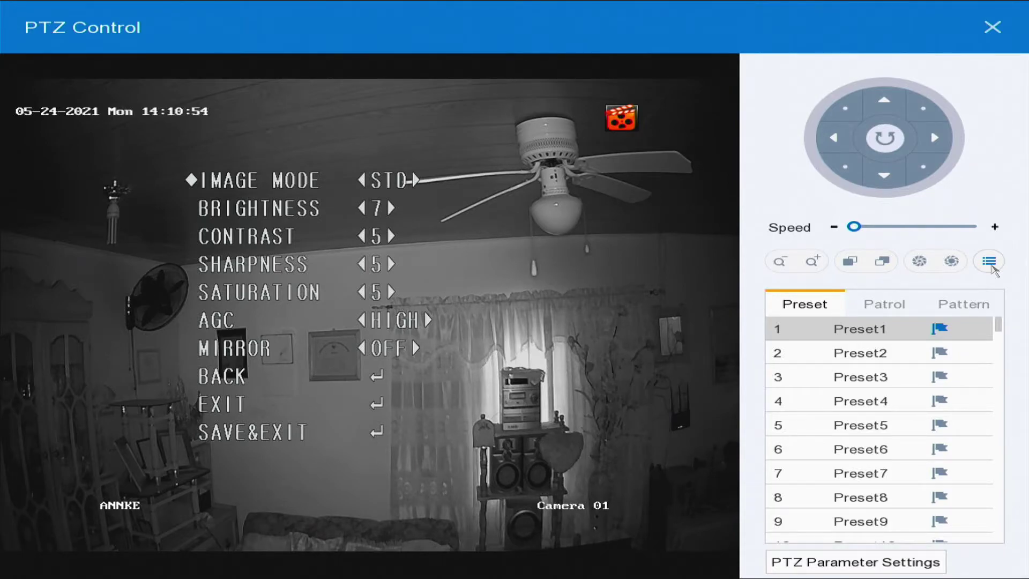
pyautogui.click(992, 266)
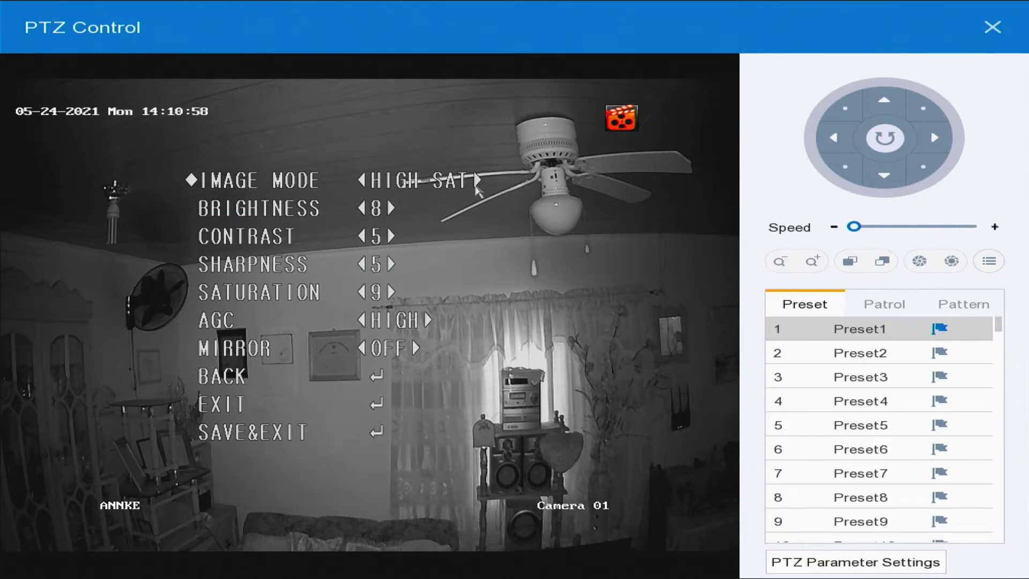
pyautogui.scroll(-7, 1004, 261)
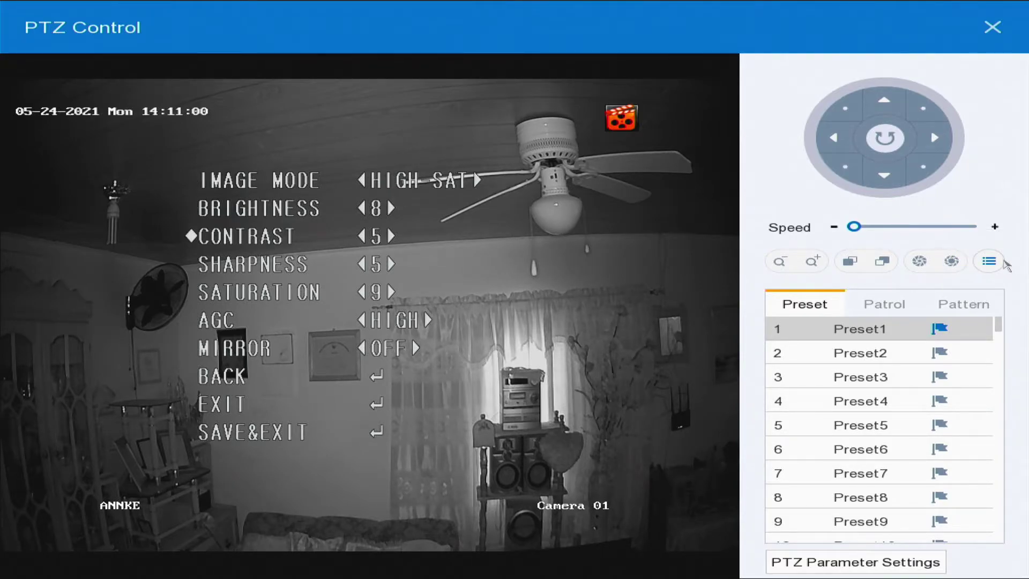
pyautogui.click(996, 268)
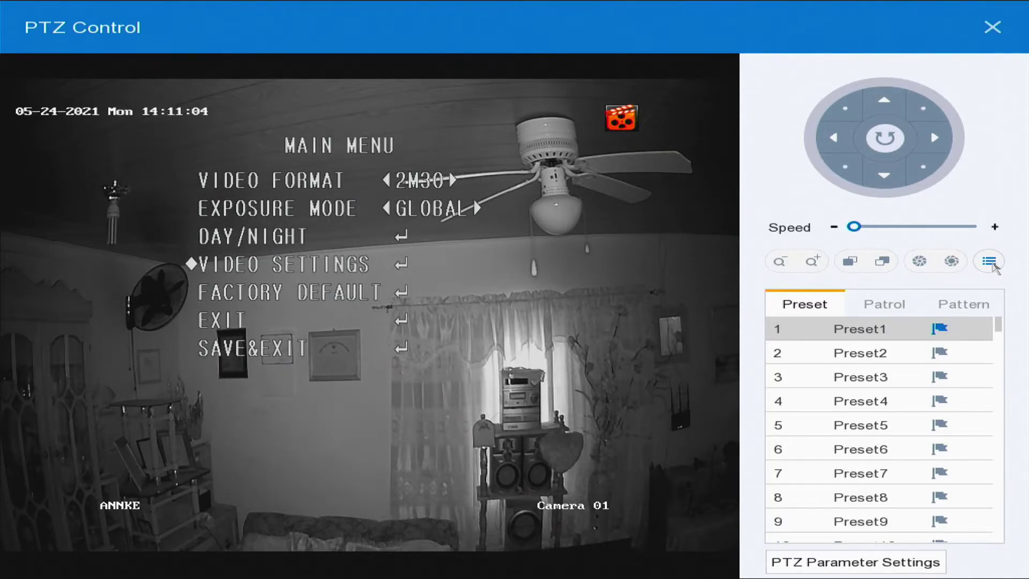
# Exit Camera 01's on-screen menu and return to the four-camera live view
pyautogui.click(996, 268)
pyautogui.press('Down')
pyautogui.press('Down')
pyautogui.press('Down')
pyautogui.press('Down')
pyautogui.press('Down')
pyautogui.press('Down')
pyautogui.press('Down')
pyautogui.press('Down')
pyautogui.press('Down')
pyautogui.click(993, 264)
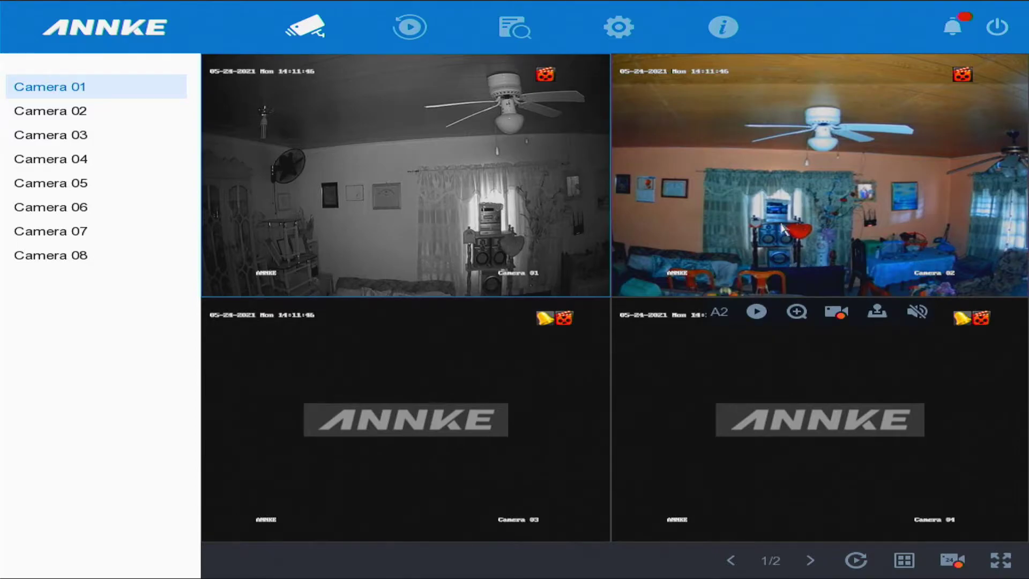
# Show Camera 02 full screen and open its on-screen main menu through PTZ Control
pyautogui.doubleClick(782, 228)
pyautogui.doubleClick(765, 232)
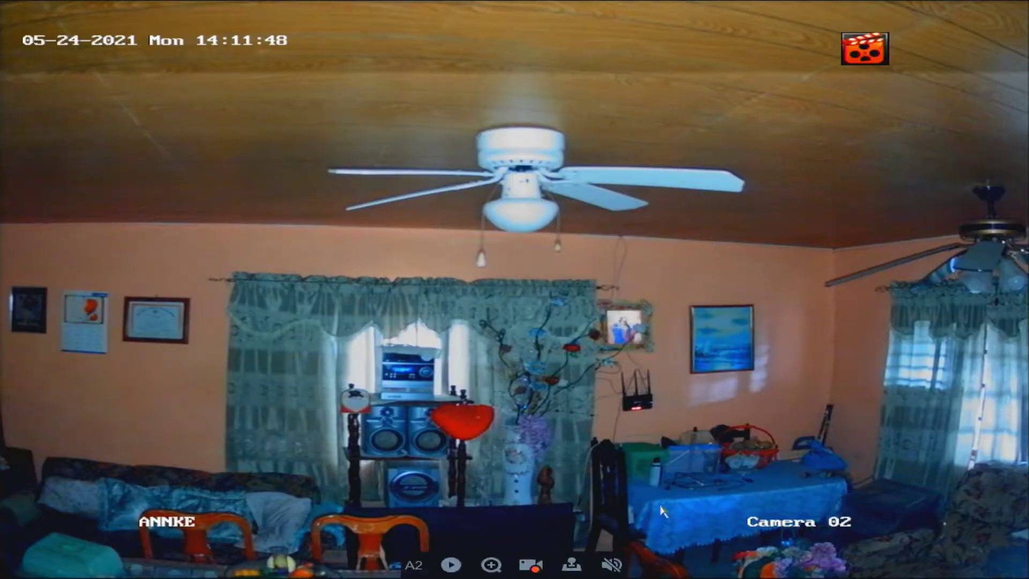
pyautogui.click(572, 567)
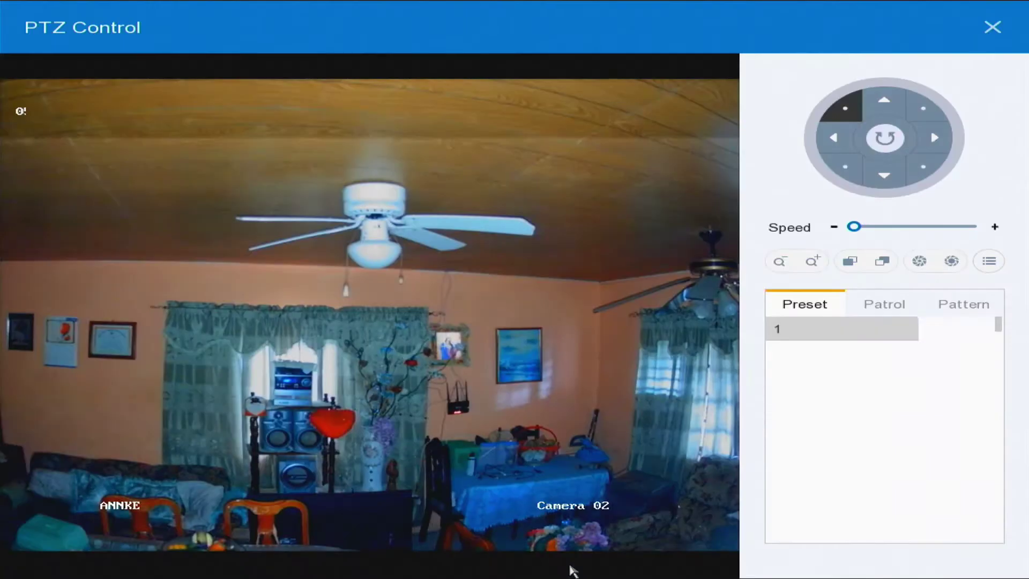
pyautogui.click(989, 262)
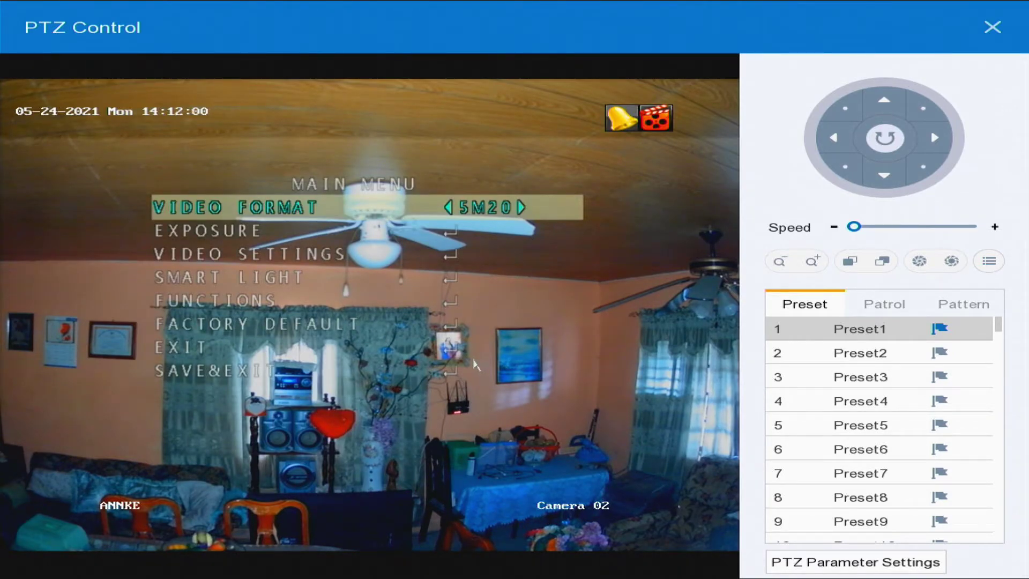
# Try the 4M25 video format on Camera 02 and move through the remaining main menu entries
pyautogui.click(491, 215)
pyautogui.press('Down')
pyautogui.press('Down')
pyautogui.press('Down')
pyautogui.press('Down')
pyautogui.press('Down')
pyautogui.press('Down')
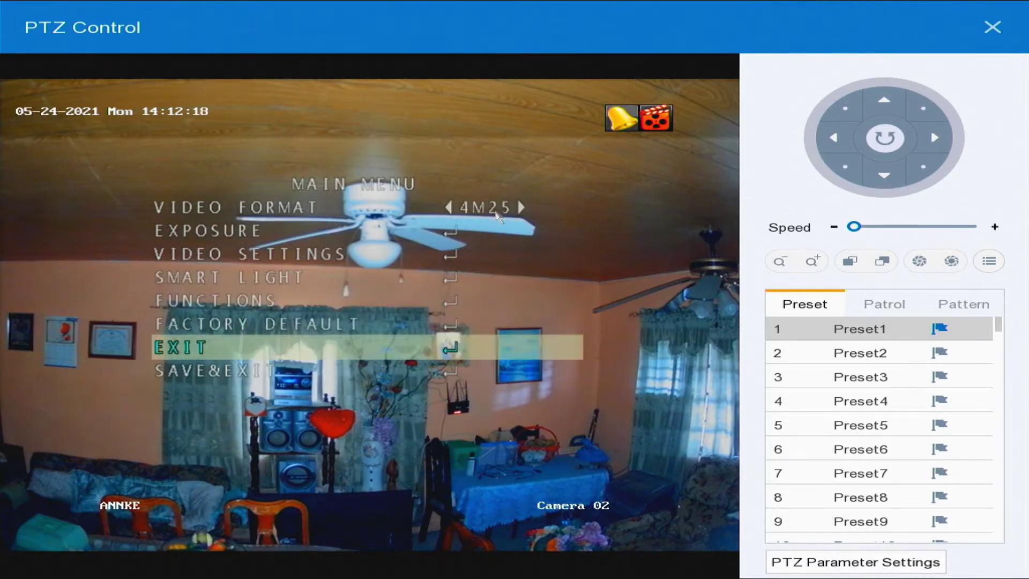
pyautogui.press('Down')
pyautogui.press('Up')
pyautogui.press('Down')
pyautogui.press('Up')
pyautogui.press('Up')
pyautogui.press('Up')
pyautogui.press('Up')
pyautogui.press('Up')
pyautogui.press('Up')
pyautogui.press('Up')
pyautogui.press('Up')
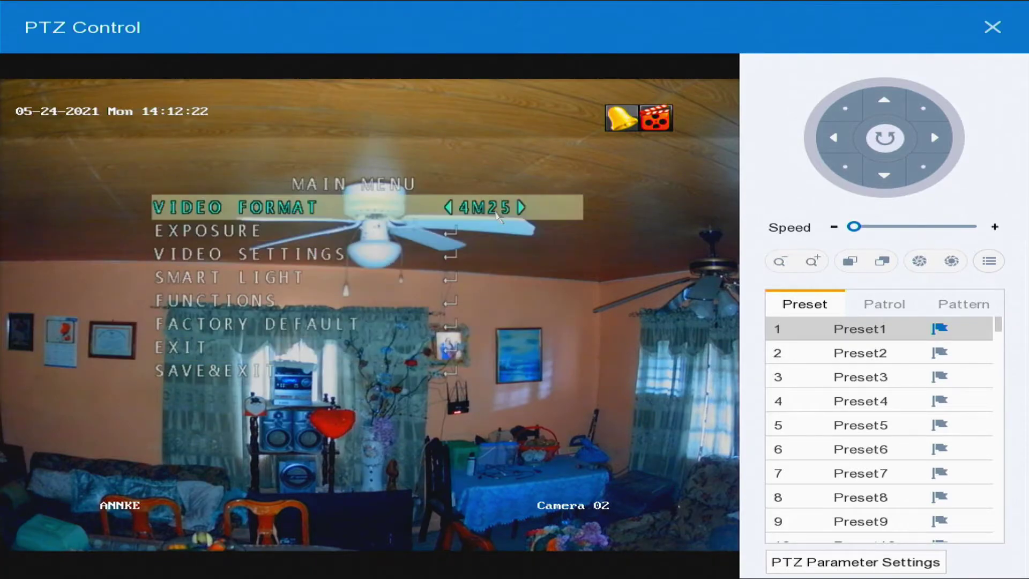
# Step Camera 02's video format on through 2M25 and return it to 5M20
pyautogui.press('Down')
pyautogui.press('Right')
pyautogui.press('Right')
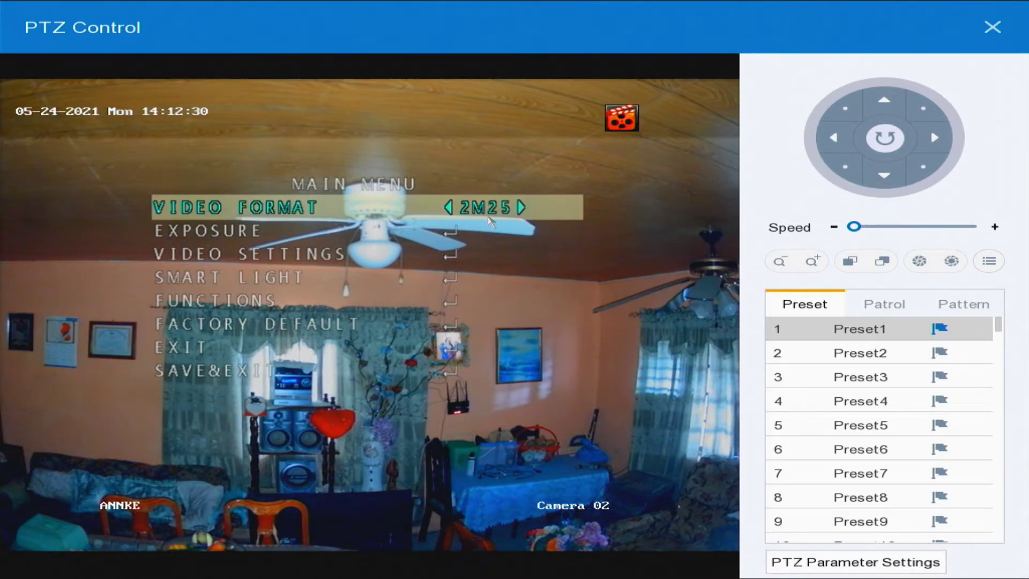
pyautogui.press('Right')
pyautogui.press('Right')
# Open Camera 02's Exposure settings and cycle the exposure mode through HLC and HLS back to GLOBAL
pyautogui.press('Down')
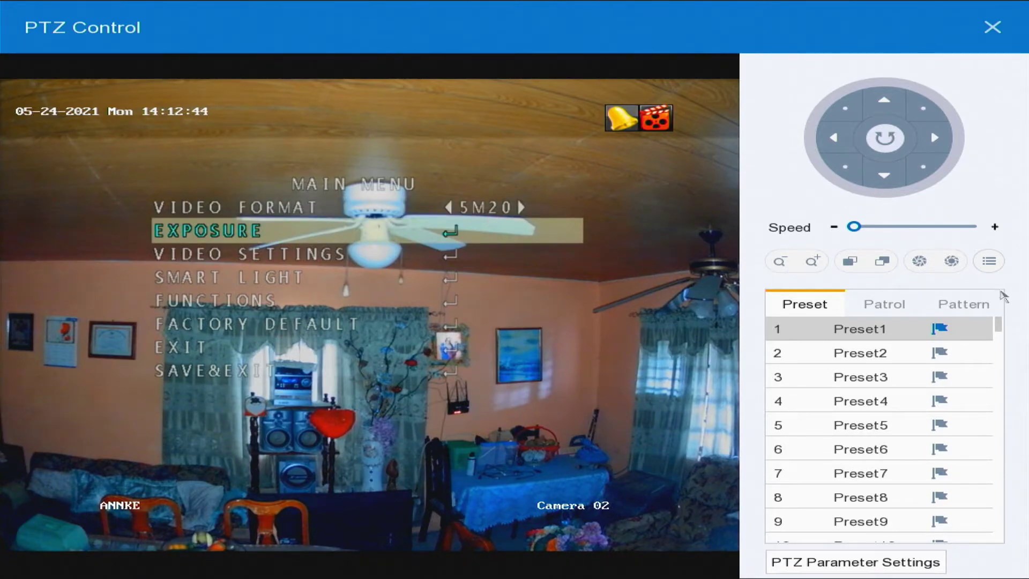
pyautogui.click(988, 263)
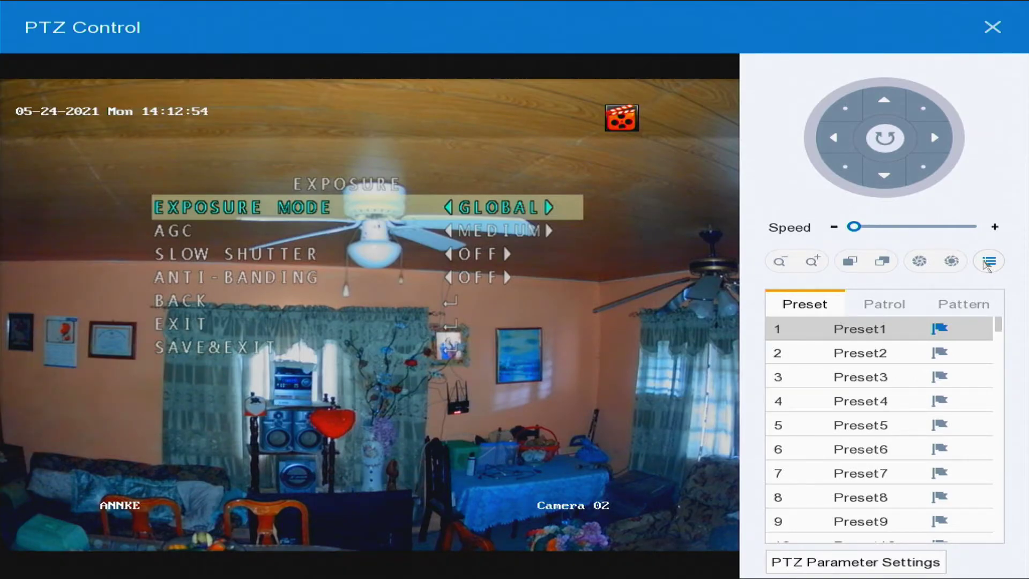
pyautogui.click(985, 262)
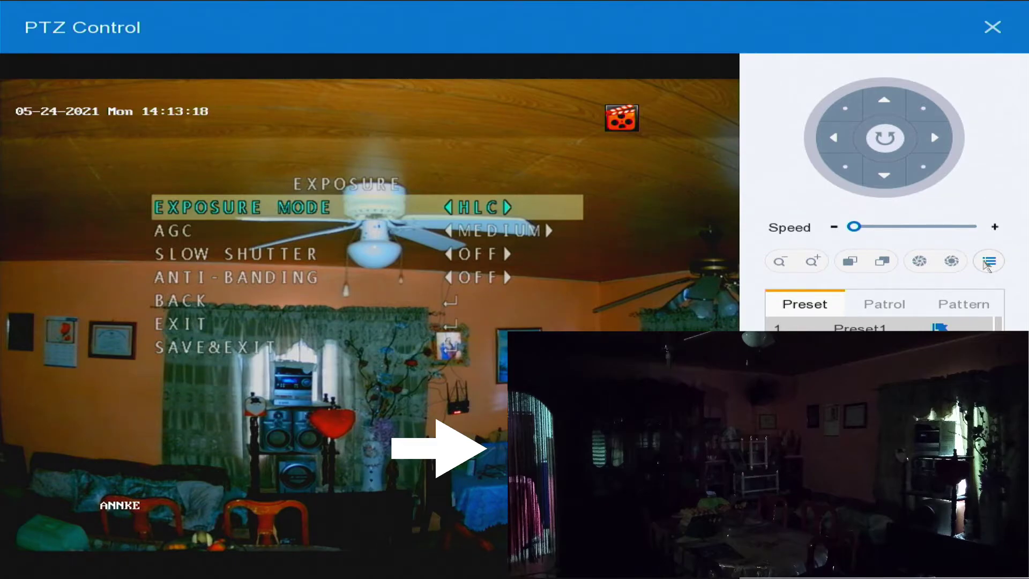
pyautogui.press('Right')
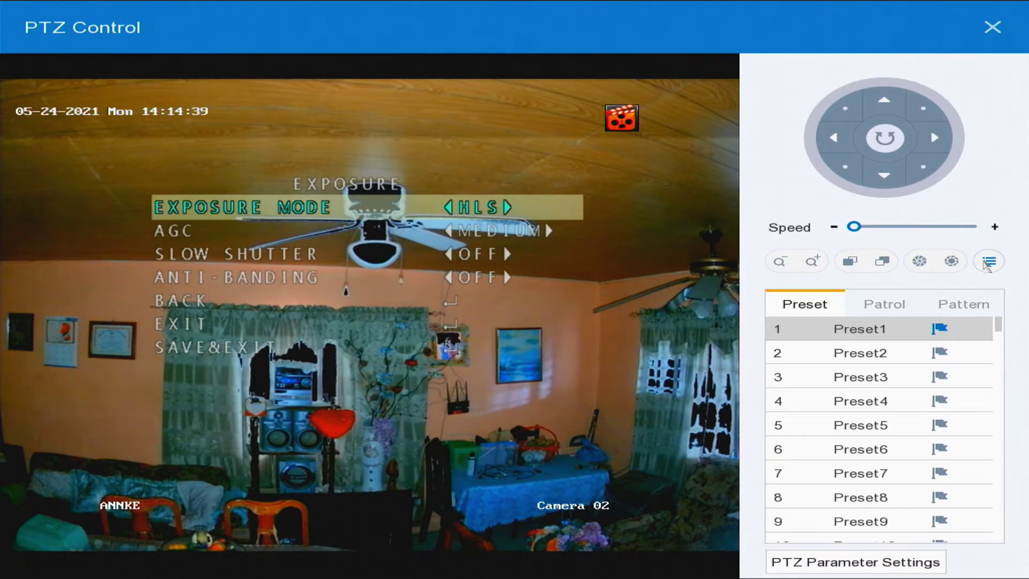
pyautogui.click(985, 262)
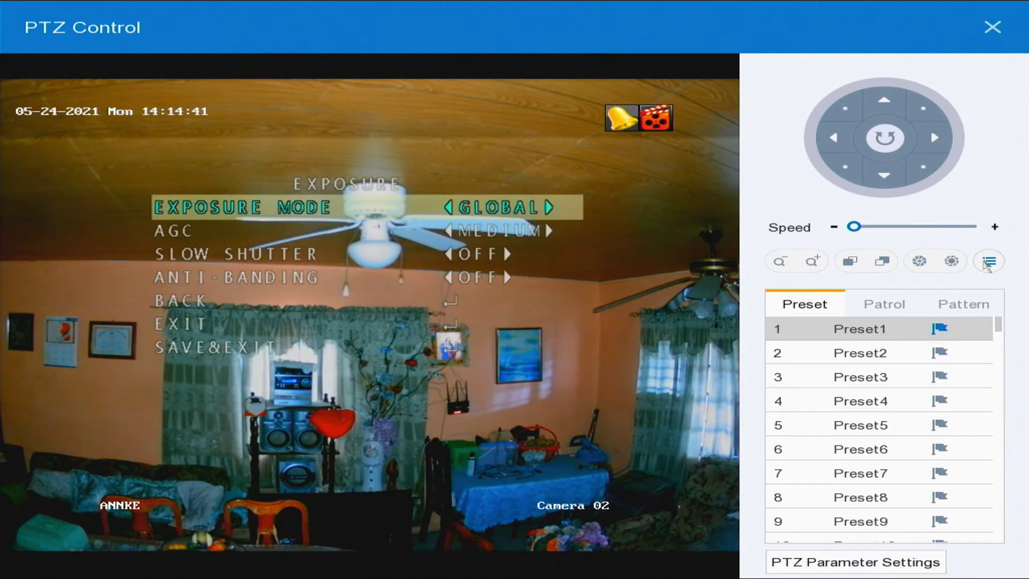
# Look through the AGC, Slow Shutter and Anti-Banding exposure settings and return to the main menu
pyautogui.press('Down')
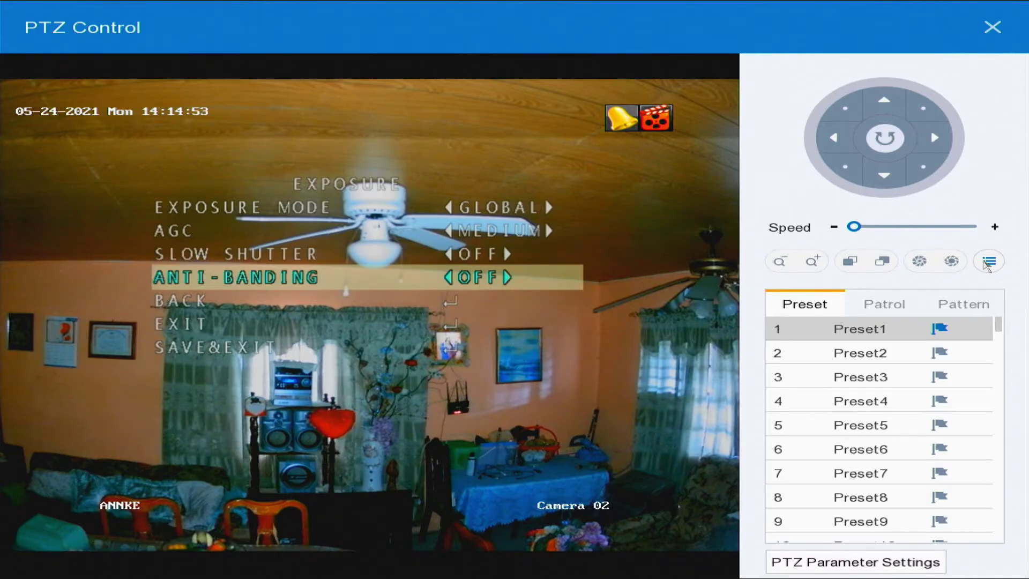
pyautogui.press('Up')
pyautogui.press('Right')
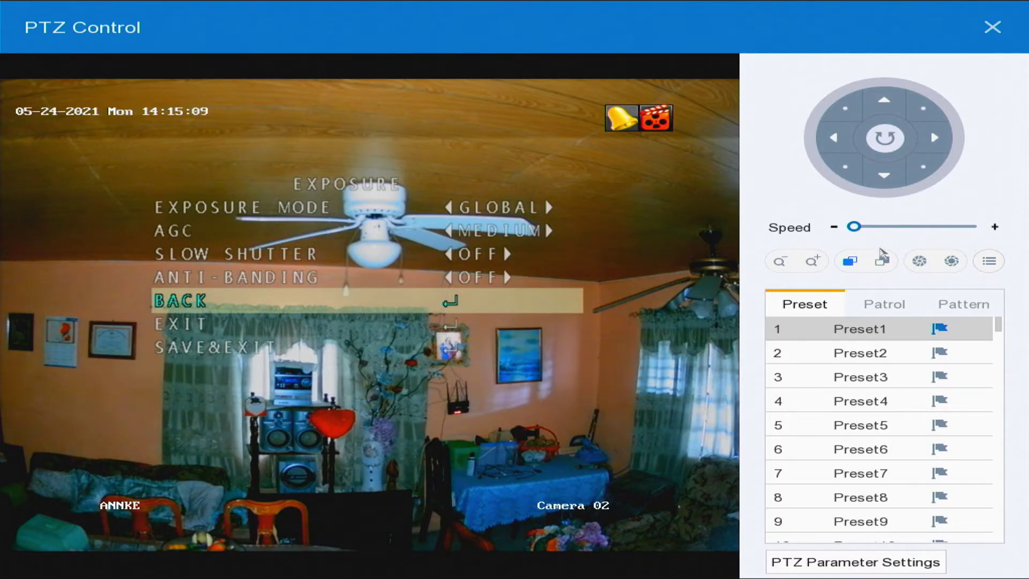
pyautogui.click(989, 266)
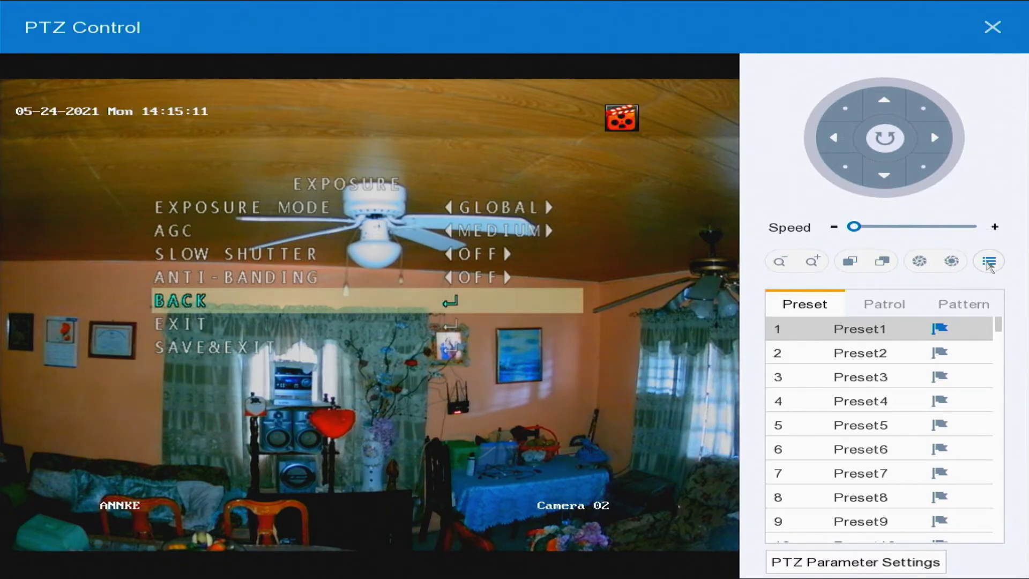
# View Camera 02's Video Settings, and set the light to OFF in the Smart Light settings
pyautogui.press('Down')
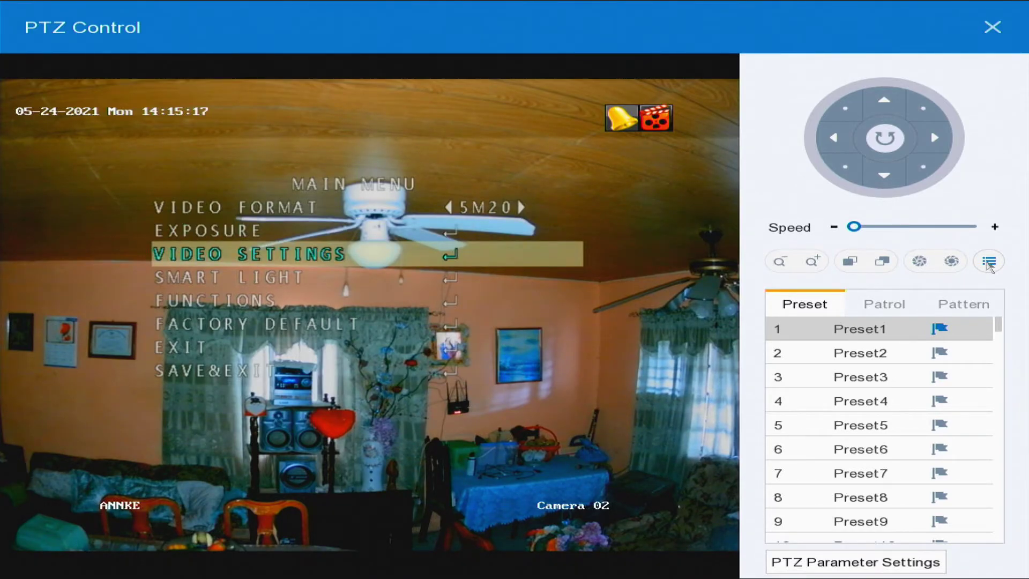
pyautogui.click(989, 263)
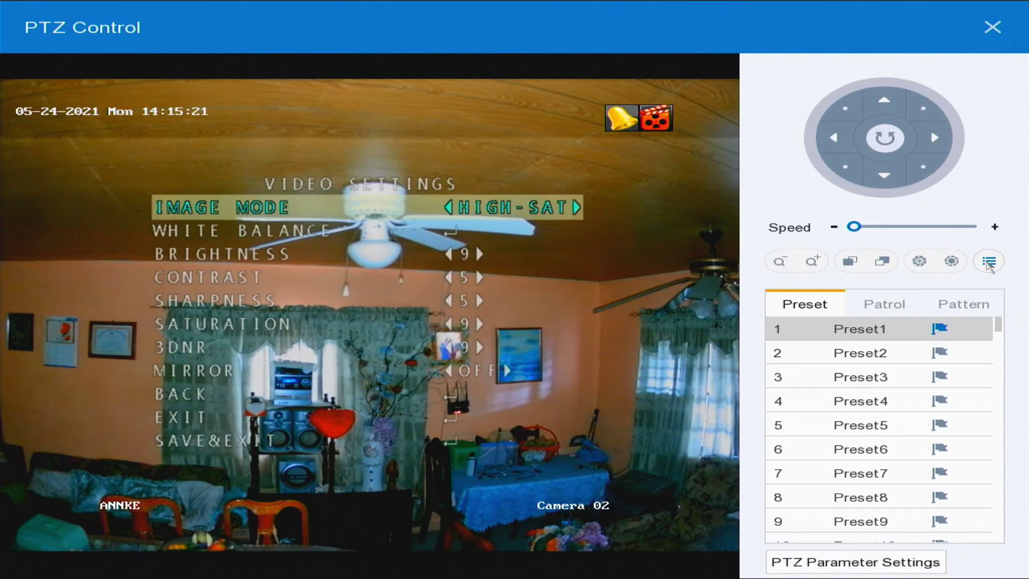
pyautogui.click(989, 262)
pyautogui.click(989, 263)
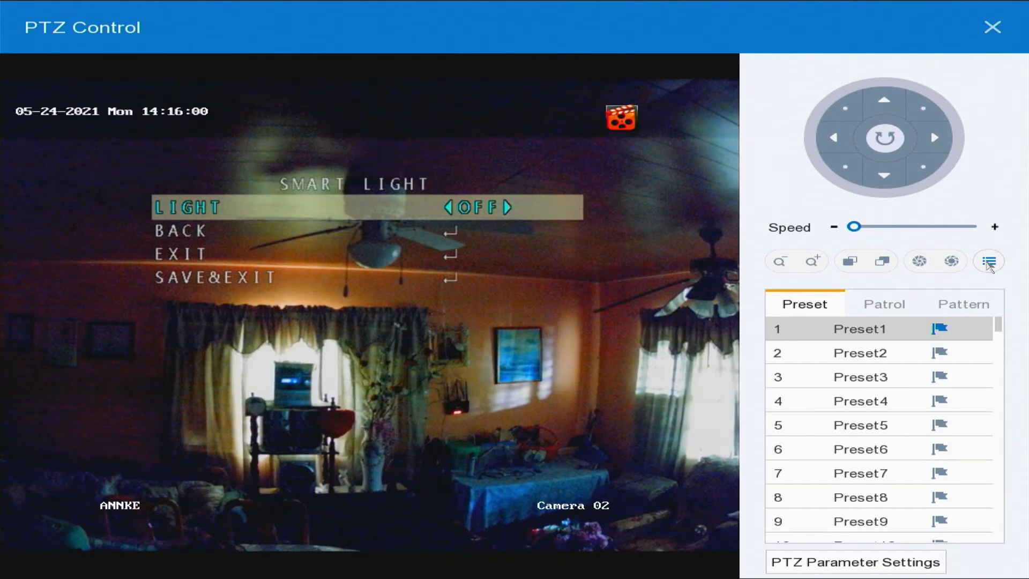
# Set Camera 02's smart light to AUTO, try level 3, and return the level to 5
pyautogui.click(987, 262)
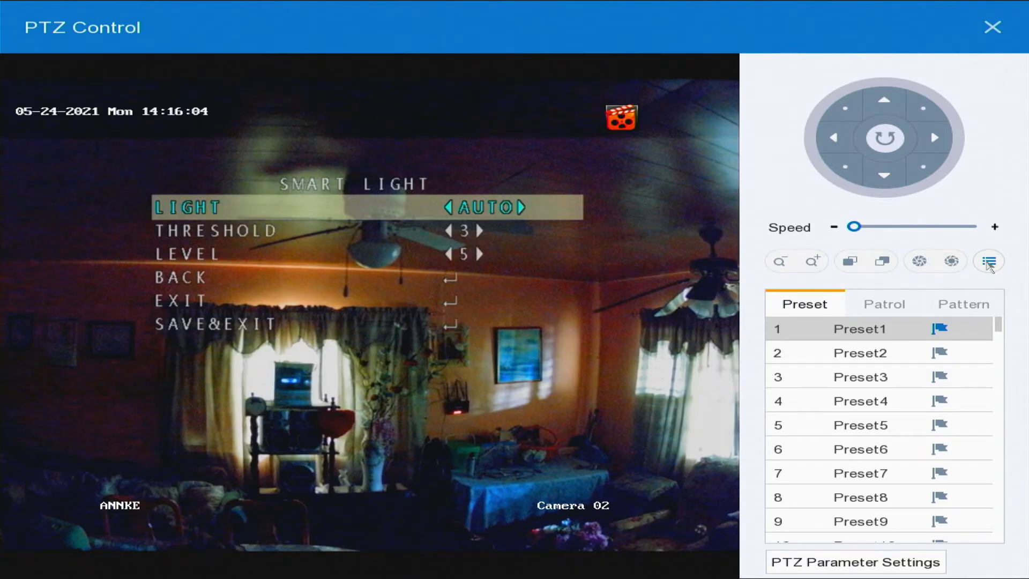
pyautogui.click(987, 262)
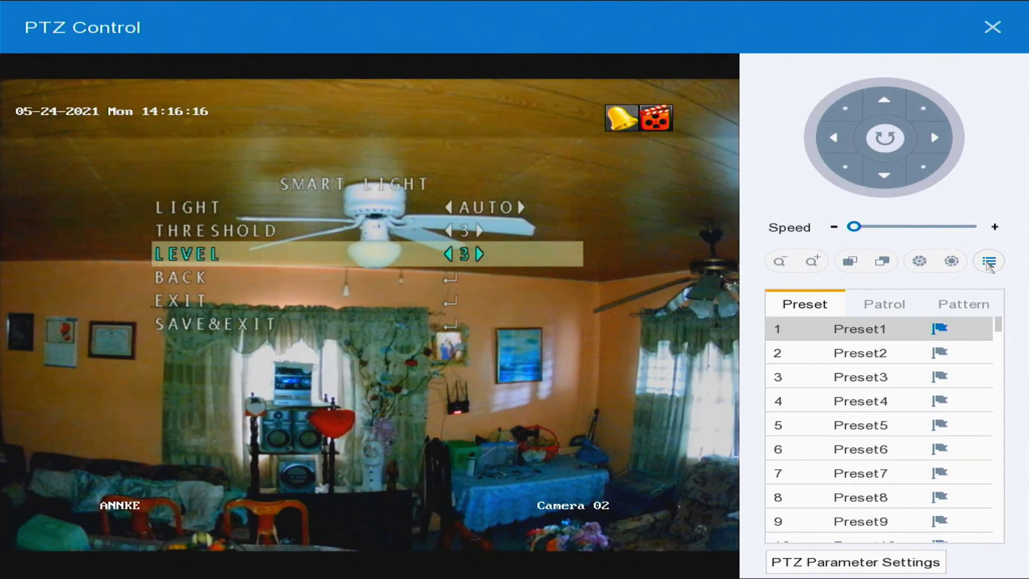
pyautogui.click(988, 263)
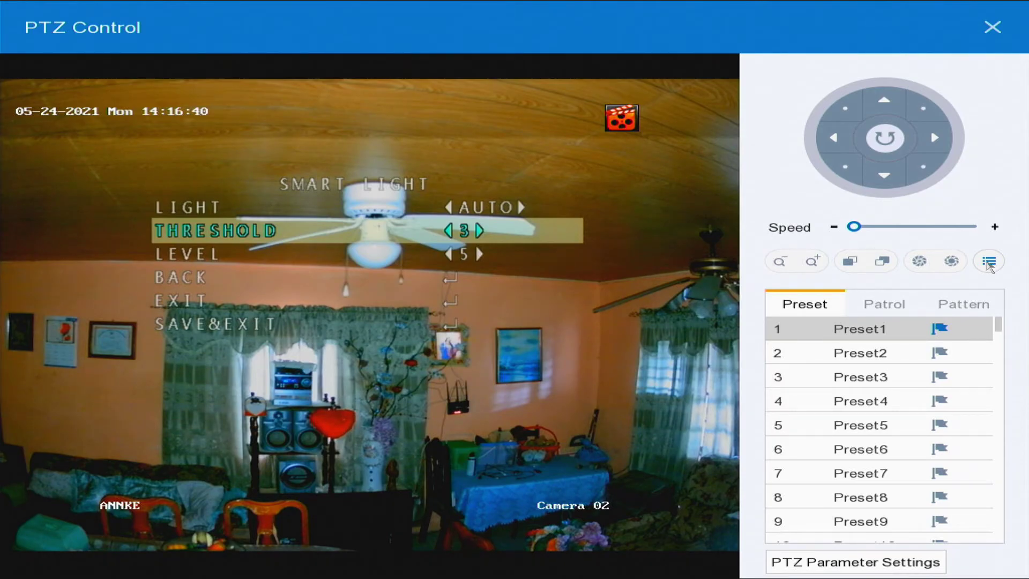
# Leave Camera 02's Smart Light settings and return to the main menu
pyautogui.press('Up')
pyautogui.press('Down')
pyautogui.press('Down')
pyautogui.press('Down')
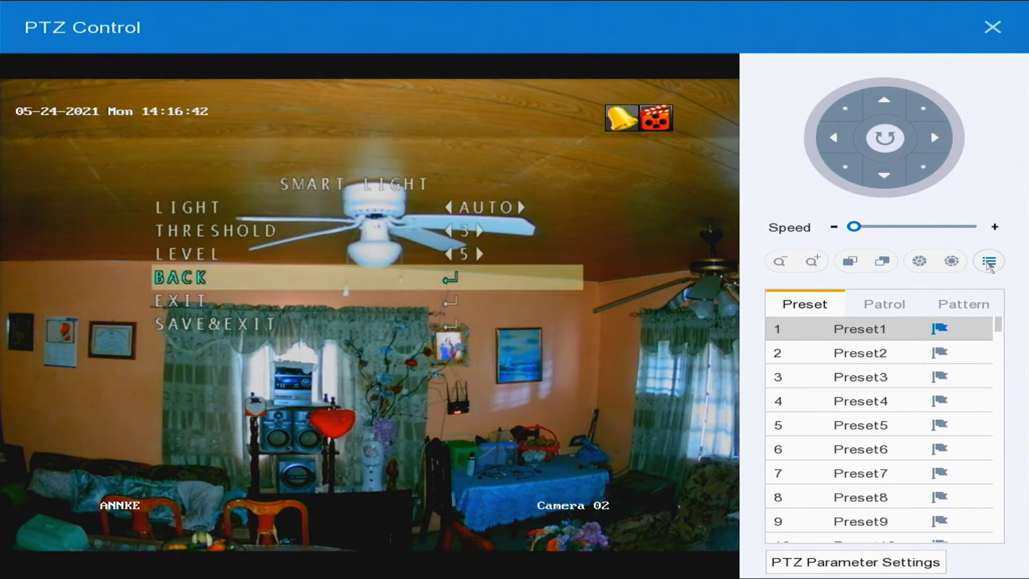
pyautogui.press('Down')
pyautogui.press('Up')
pyautogui.press('Return')
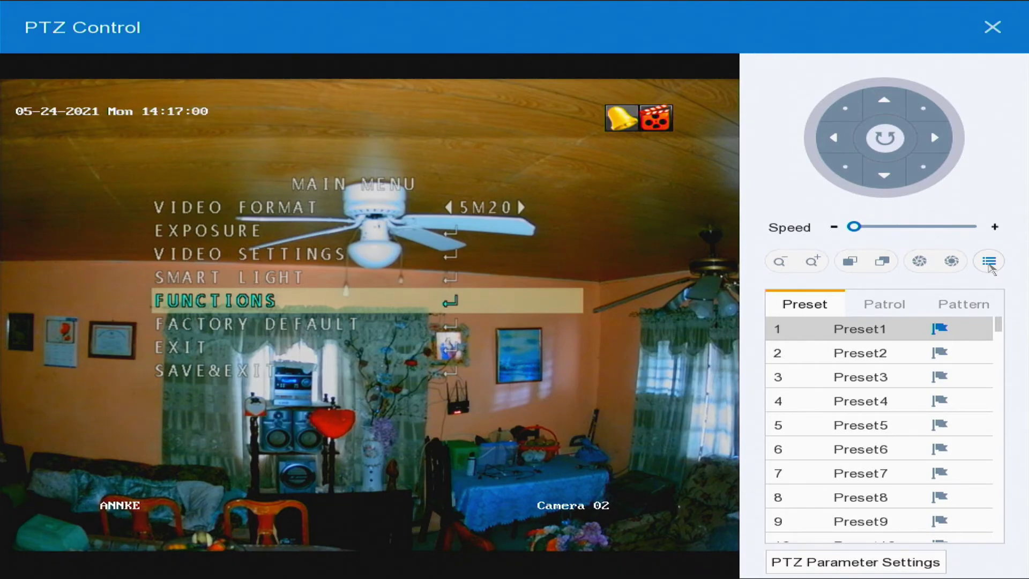
# View the motion detection and privacy entries in Camera 02's Functions settings and return to the main menu
pyautogui.click(990, 265)
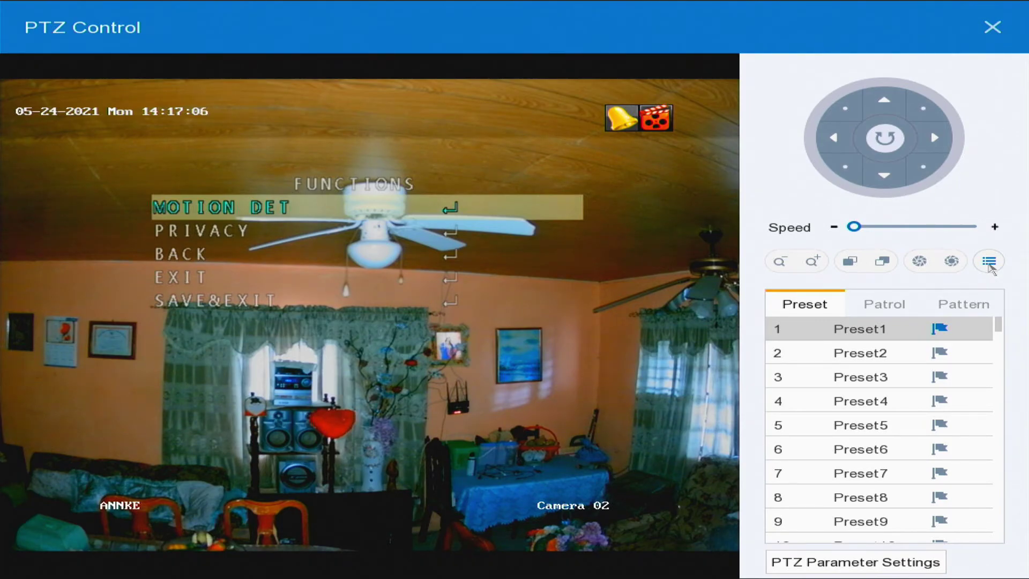
pyautogui.press('Down')
pyautogui.press('Down')
pyautogui.press('Return')
pyautogui.press('Down')
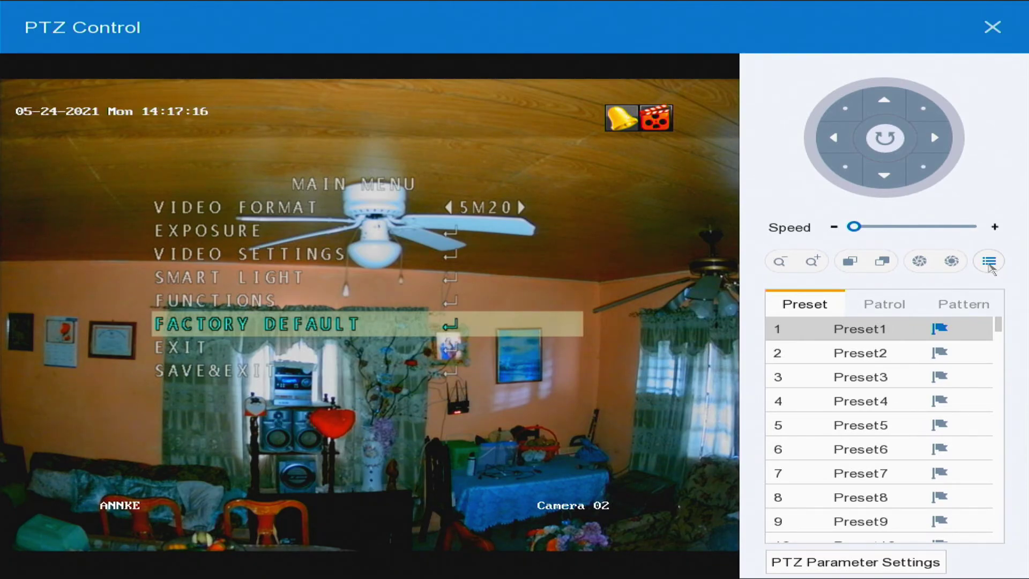
# Save Camera 02's settings and exit its on-screen menu
pyautogui.press('Down')
pyautogui.press('Down')
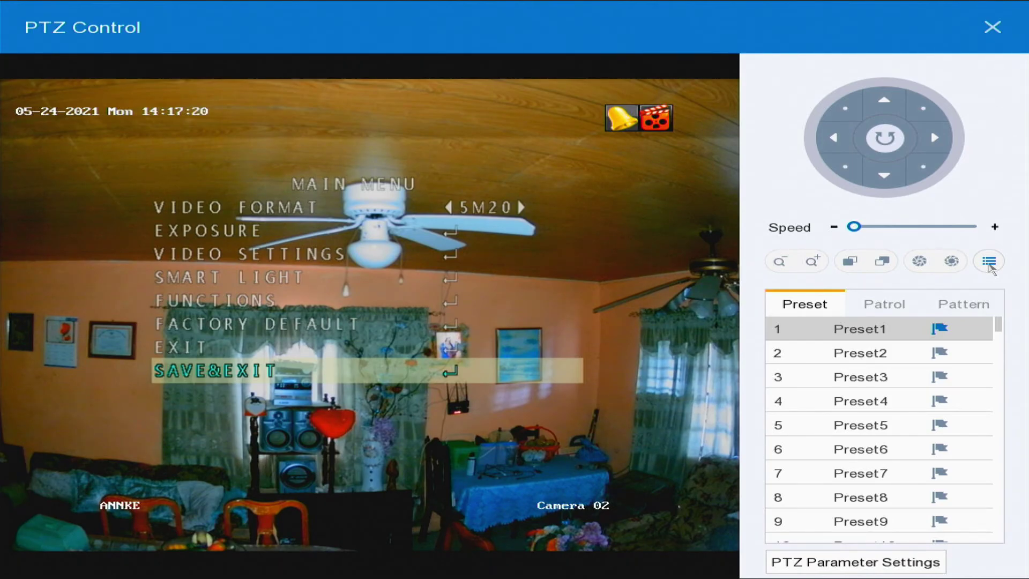
pyautogui.click(989, 264)
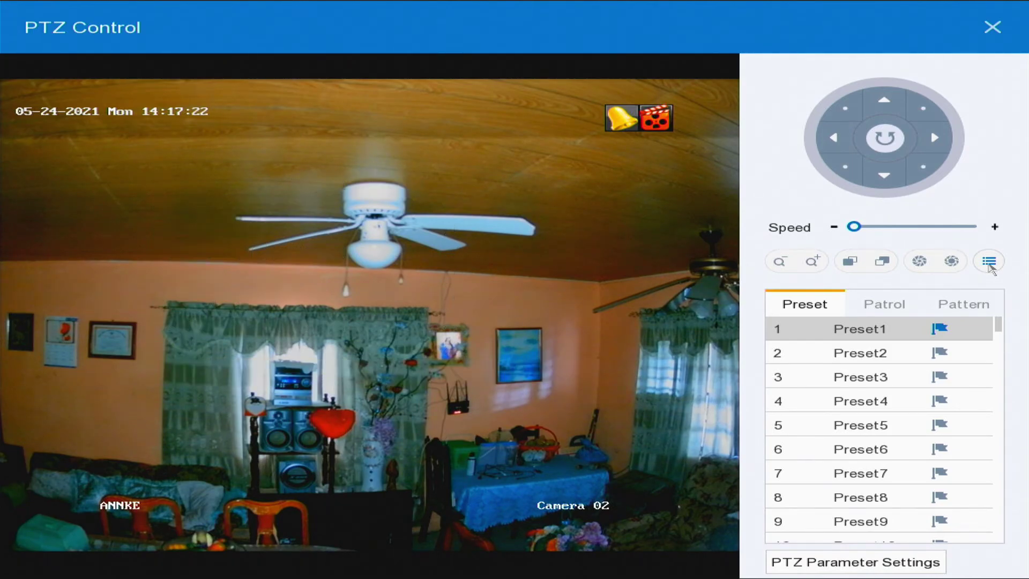
# Close PTZ control and switch the live view to the 2 * 2 camera layout
pyautogui.rightClick(545, 234)
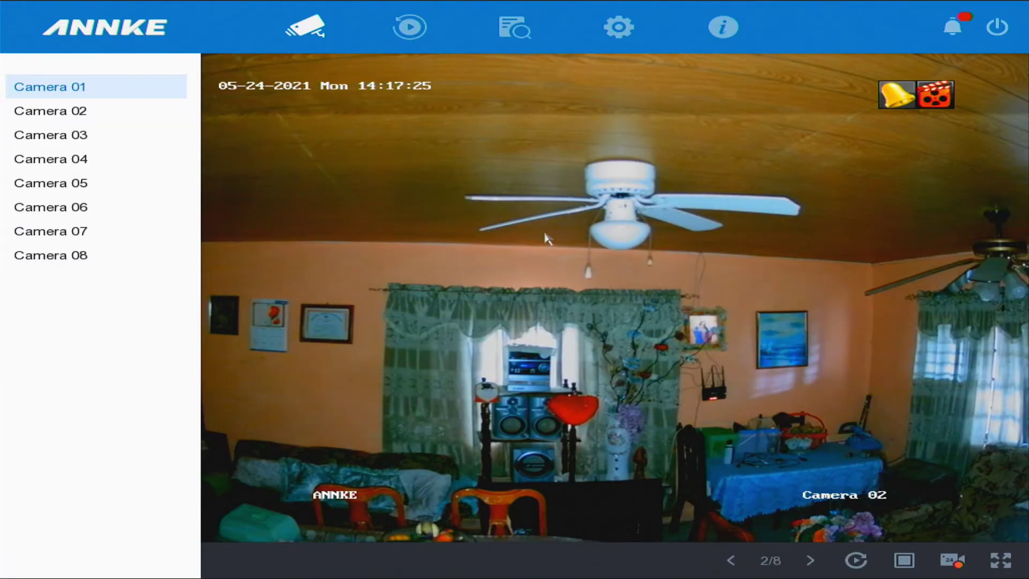
pyautogui.click(906, 561)
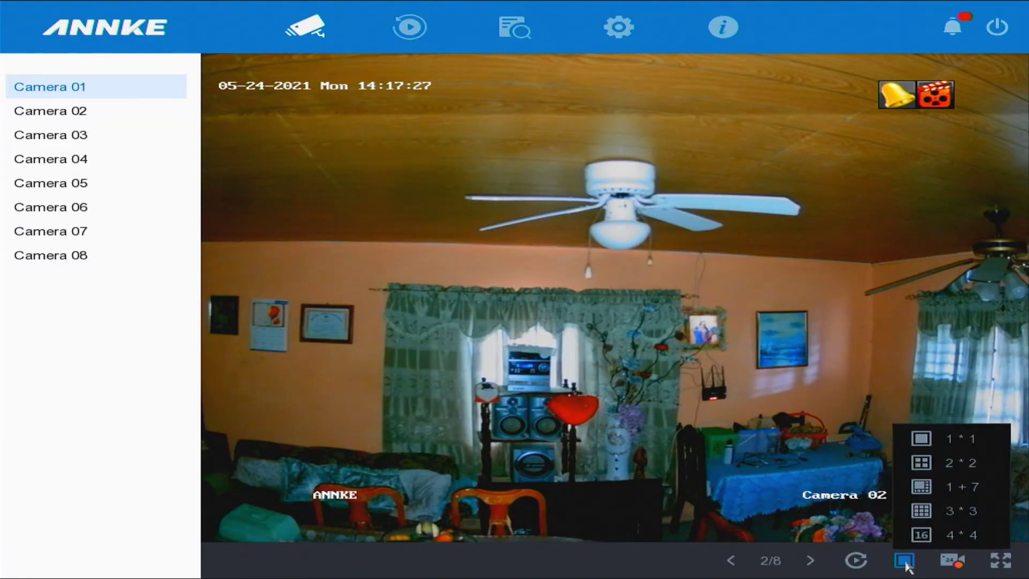
pyautogui.click(931, 463)
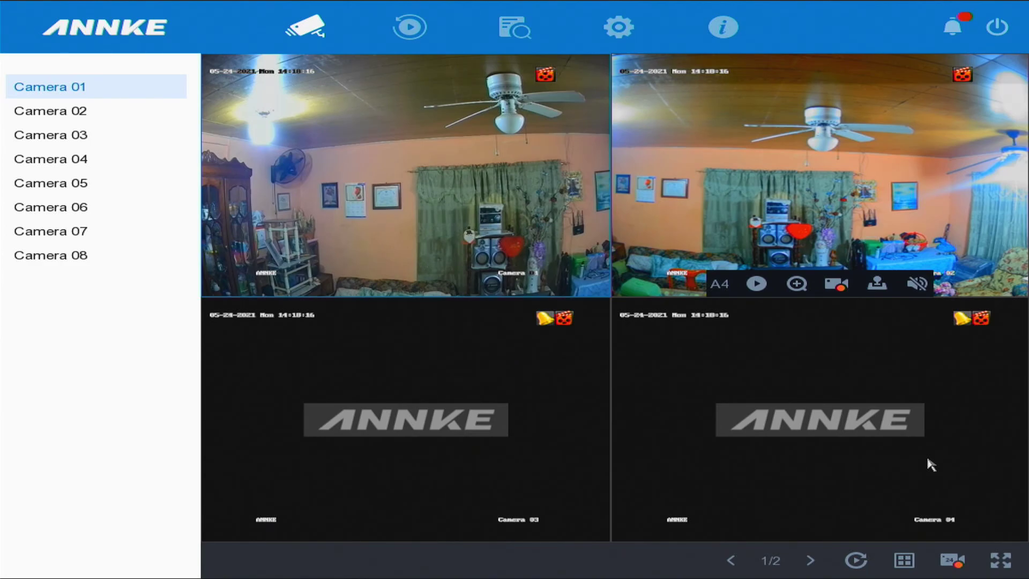
pyautogui.moveTo(561, 307)
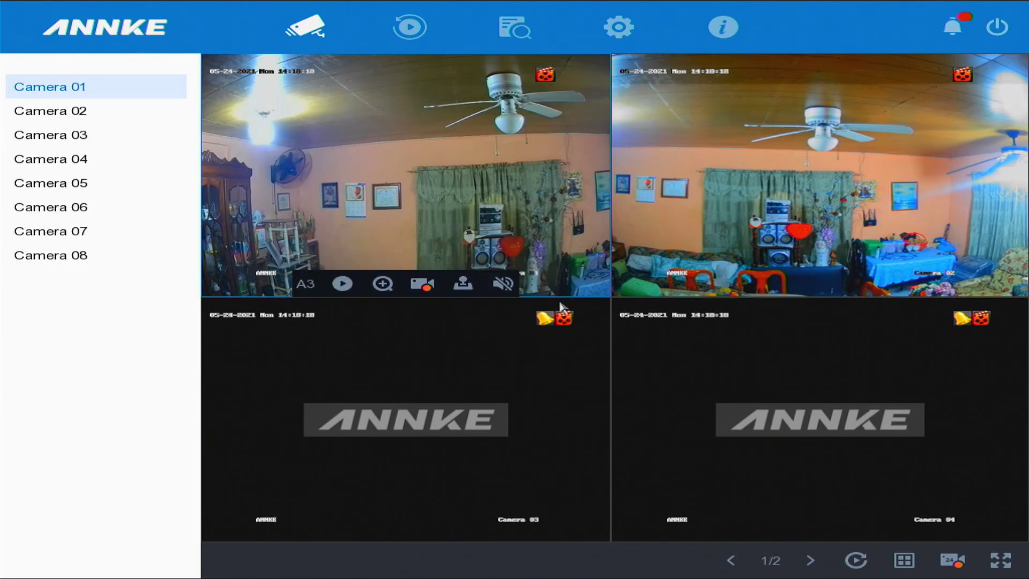